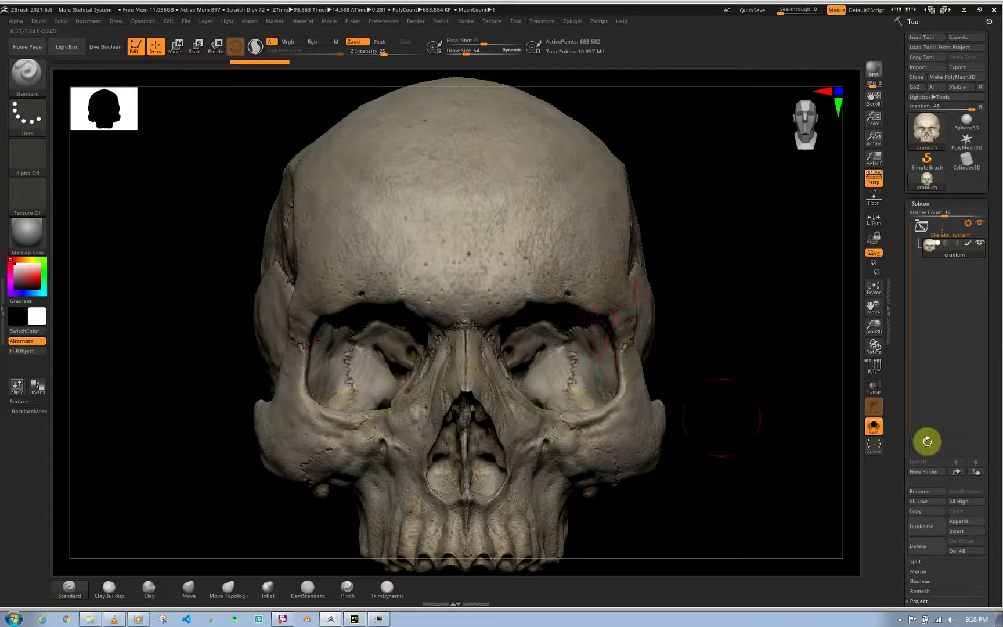
Inspect the detailed skull from a few angles and expand Tool > Geometry HD at HD level 2.
scroll(994, 411, "down", 1)
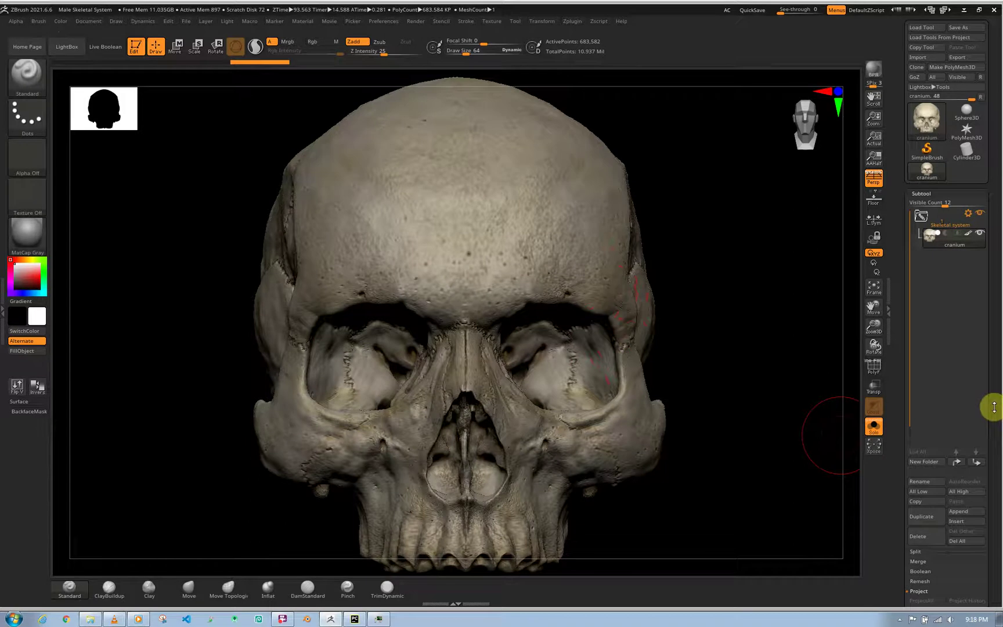
scroll(994, 406, "down", 5)
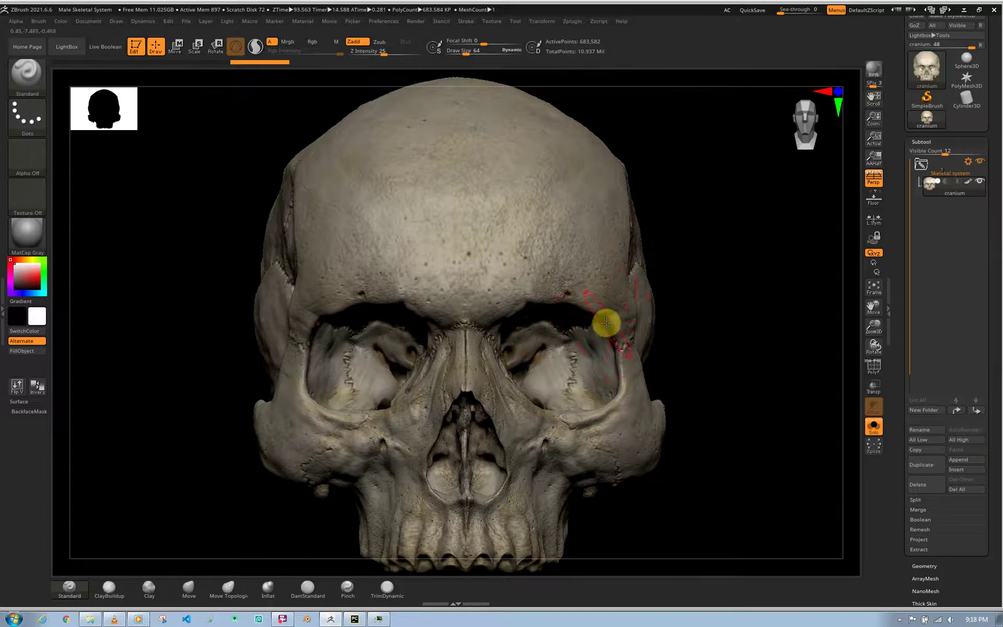
right_click_drag(594, 317, 593, 317)
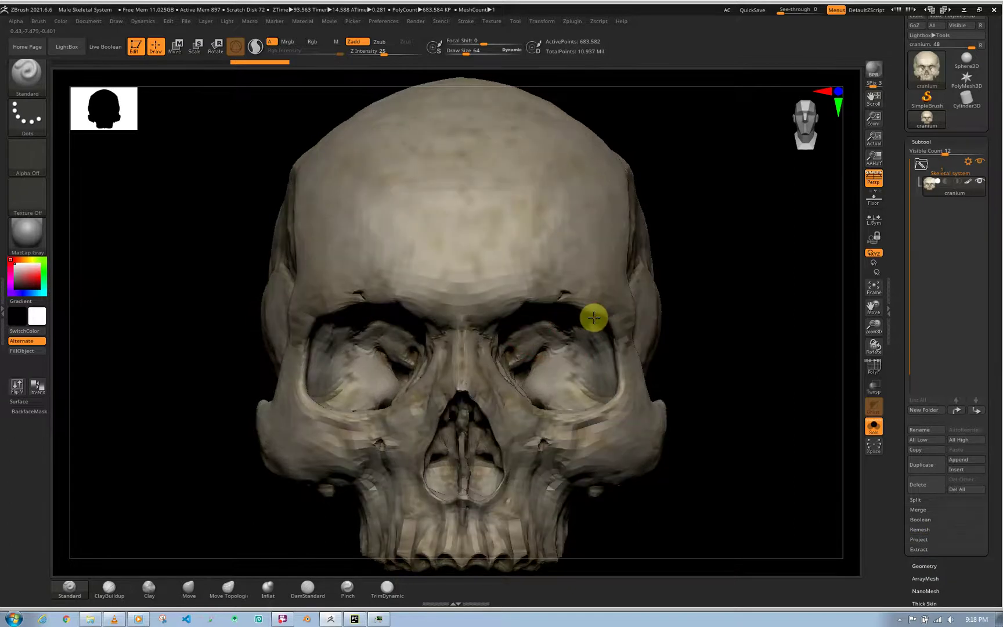
key("d")
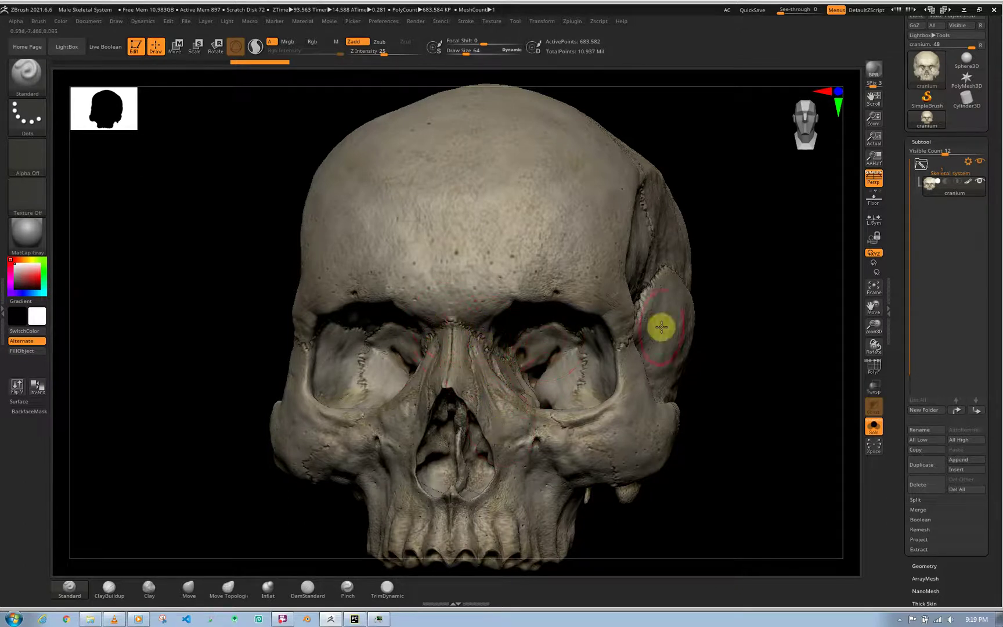
mouse_move(612, 312)
right_mouse_down()
mouse_move(668, 332)
mouse_move(604, 298)
mouse_move(644, 269)
right_mouse_up()
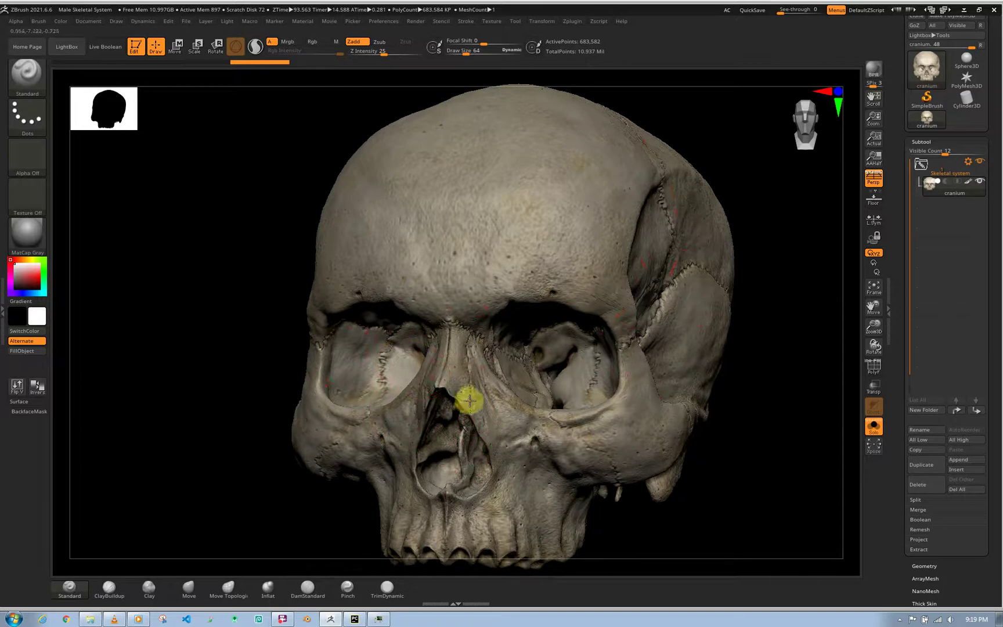
right_click_drag(486, 404, 487, 404)
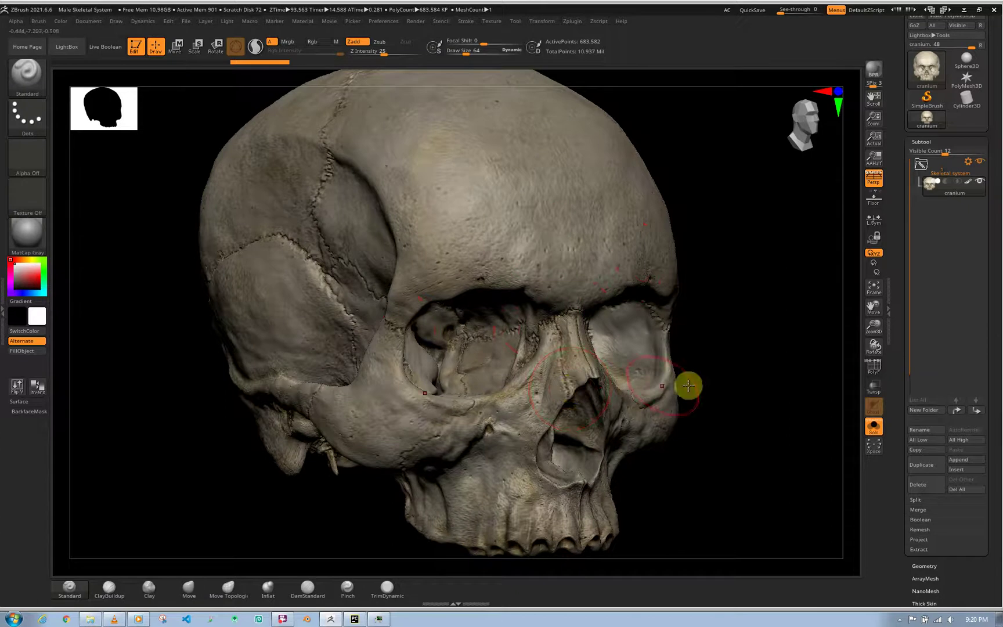
scroll(992, 329, "down", 5)
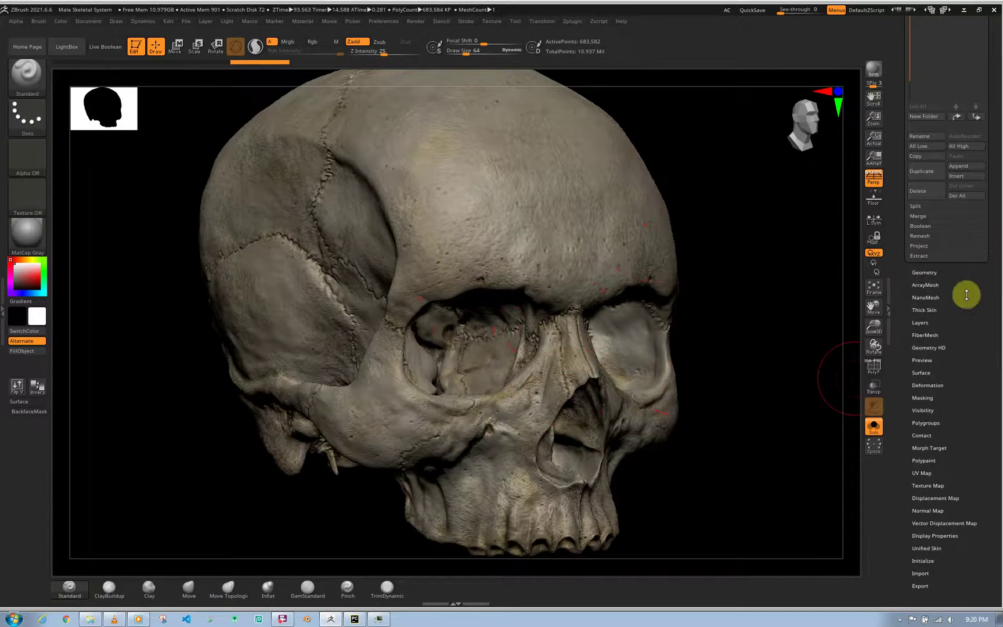
left_click(949, 347)
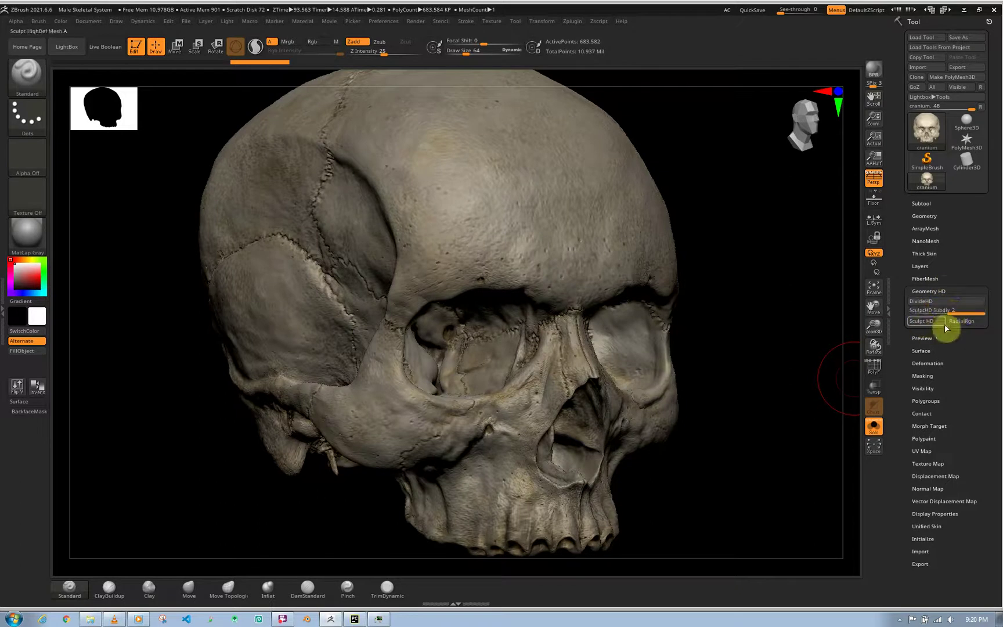
Switch from the Geometry settings to Geometry HD and adjust its HD slider.
left_click(934, 216)
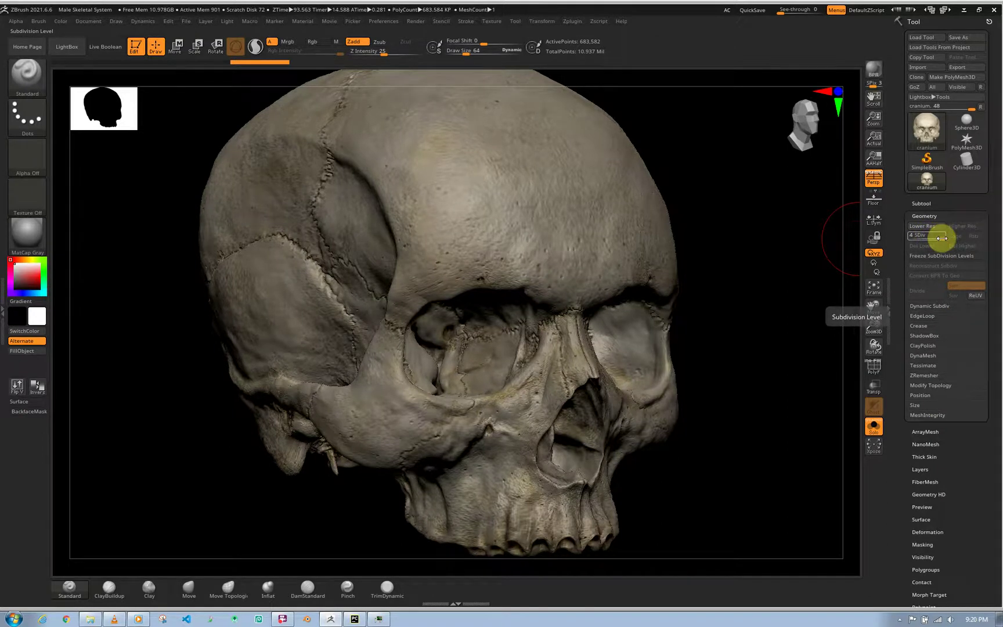
left_click(930, 216)
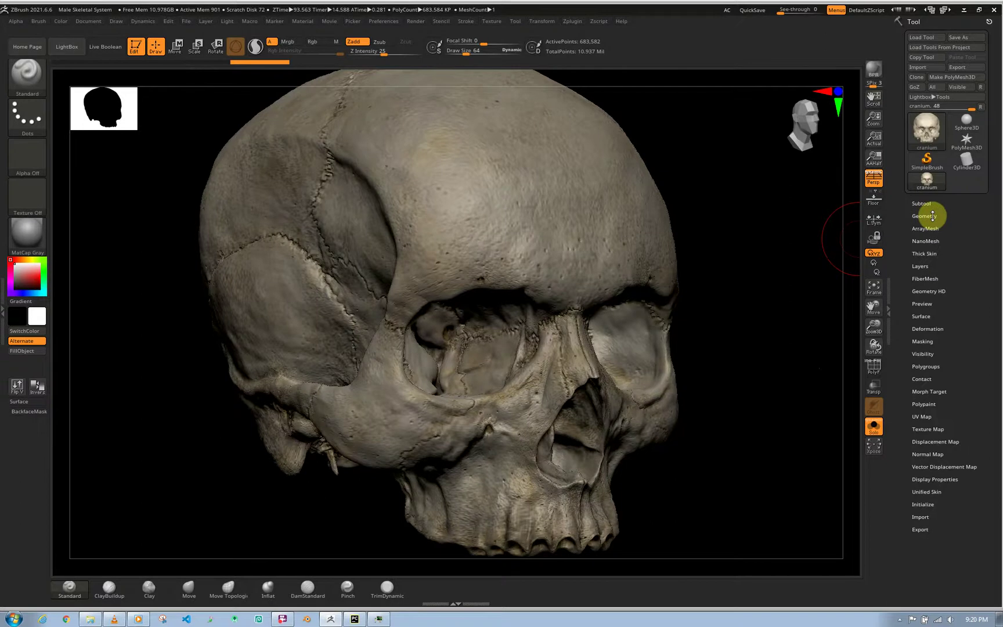
left_click(942, 288)
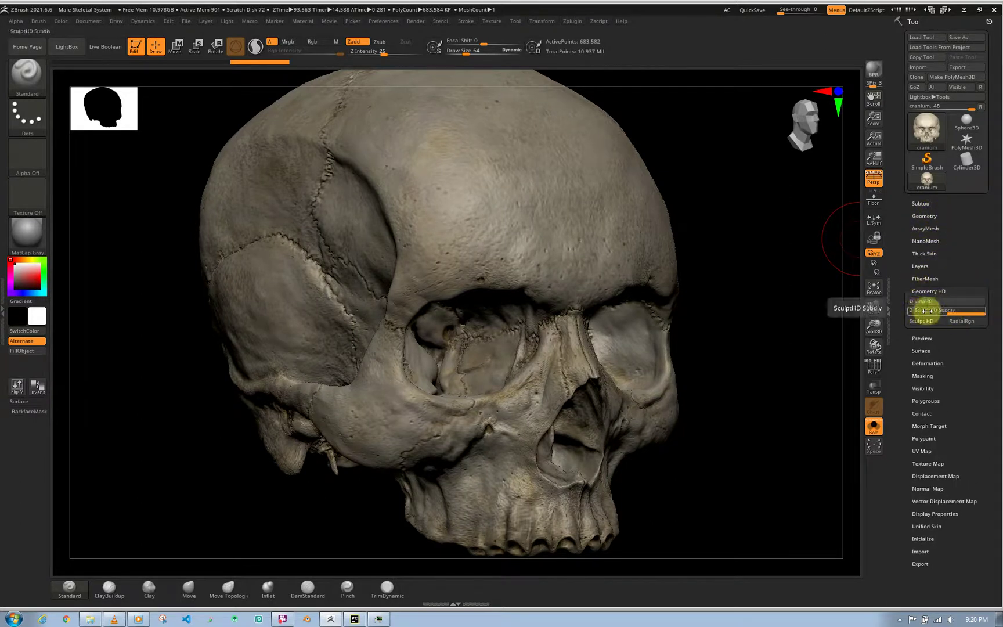
left_click_drag(924, 311, 963, 311)
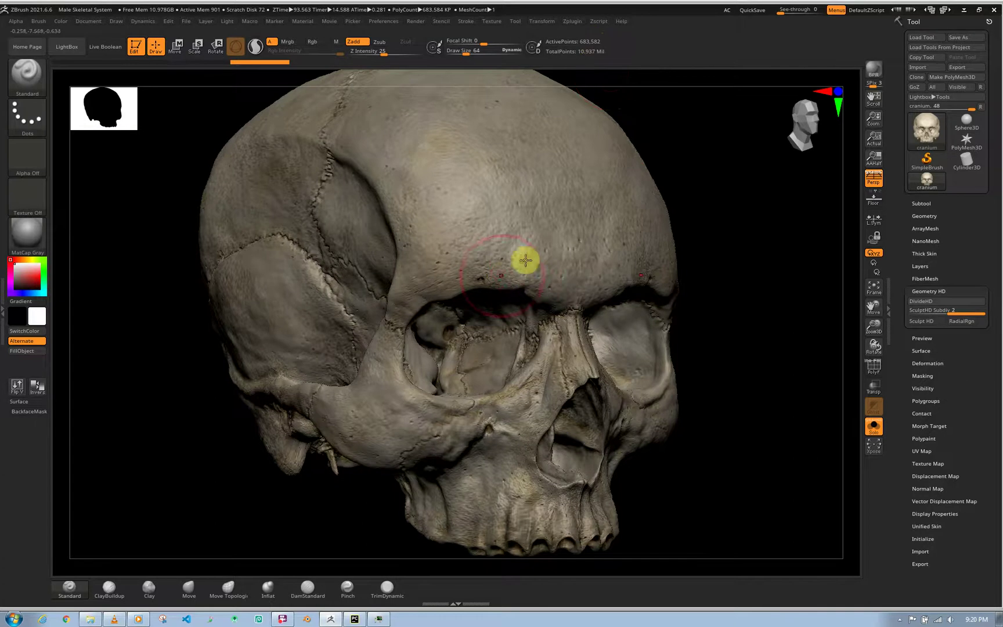
Preview HD detail on the brow, upper cranium and temple, then expand Tool > Geometry.
key("a")
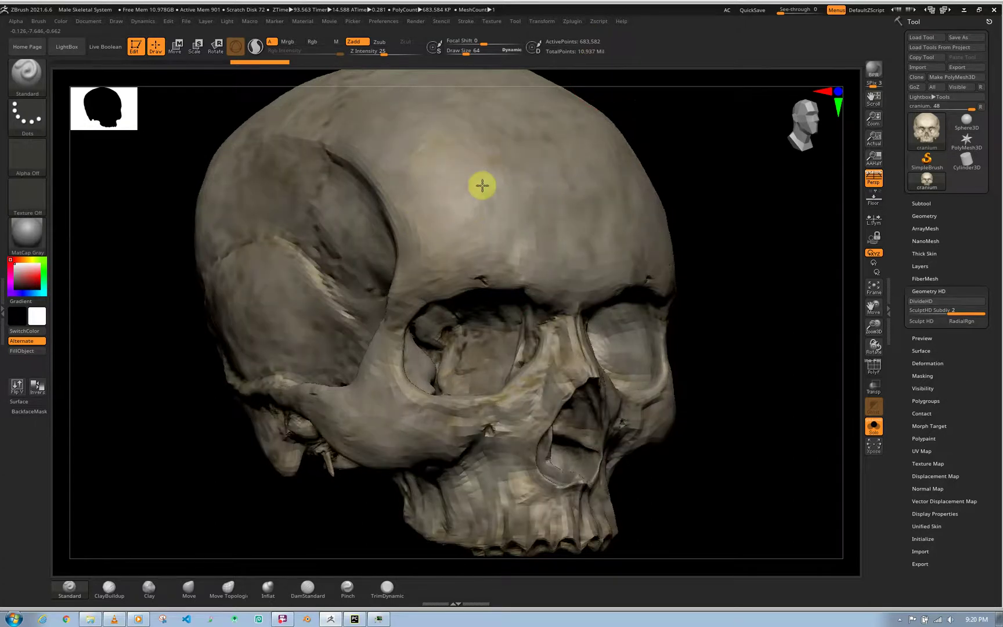
key("a")
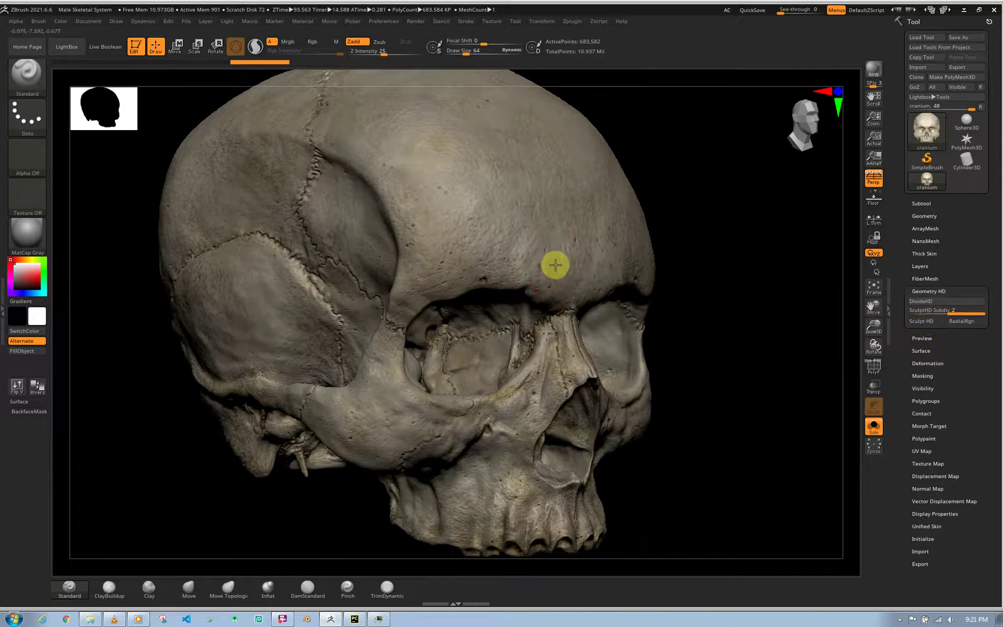
key("a")
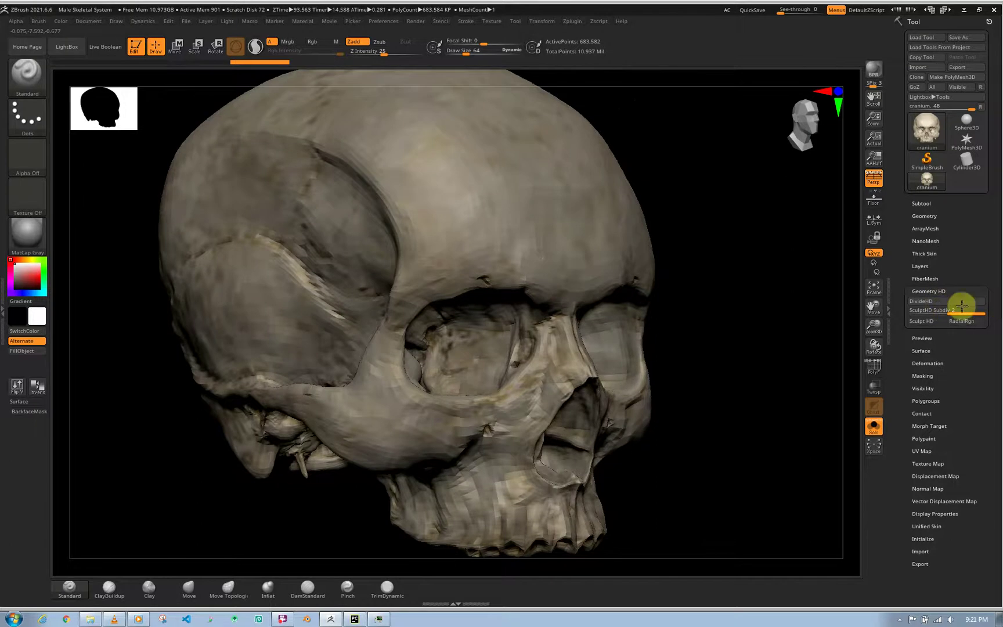
key("a")
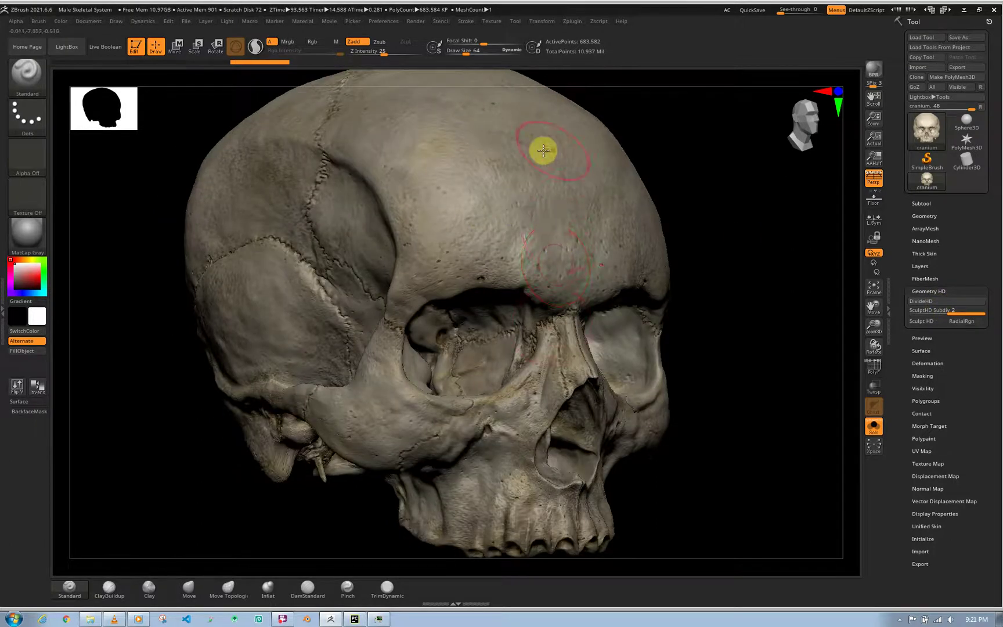
key("a")
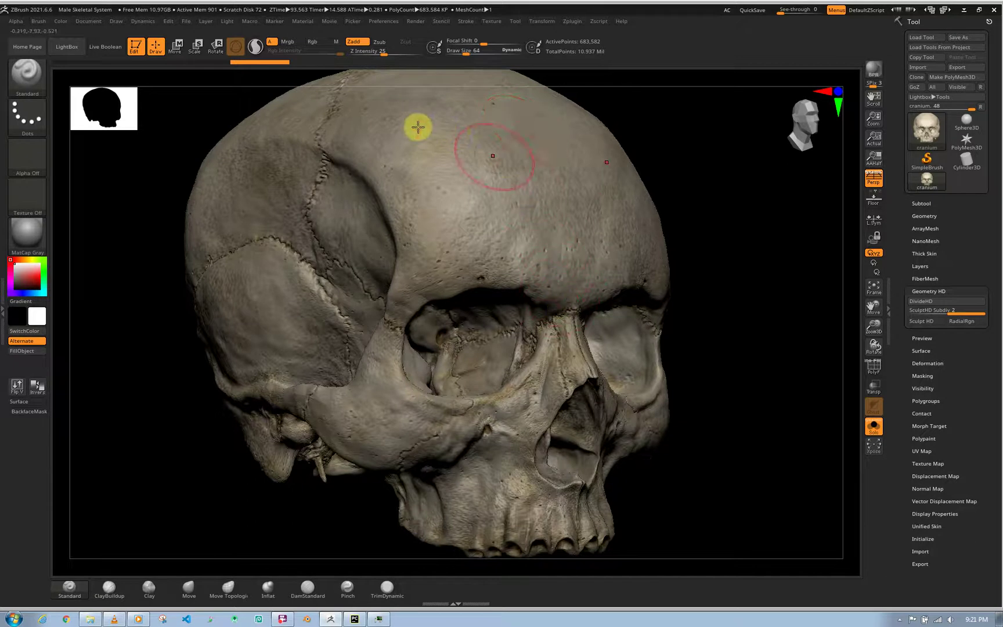
key("a")
key("a")
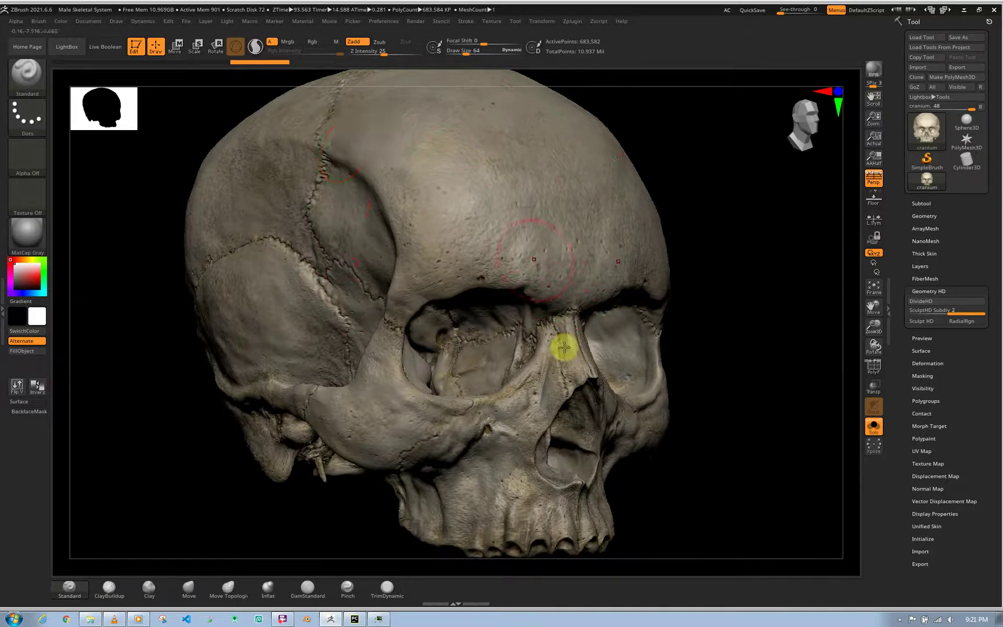
key("a")
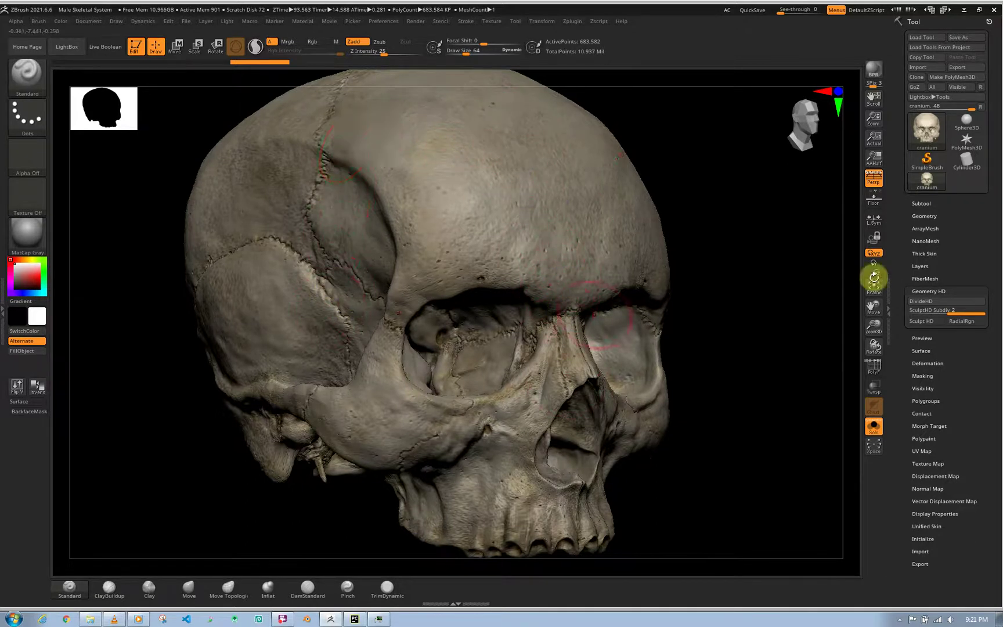
left_click(924, 216)
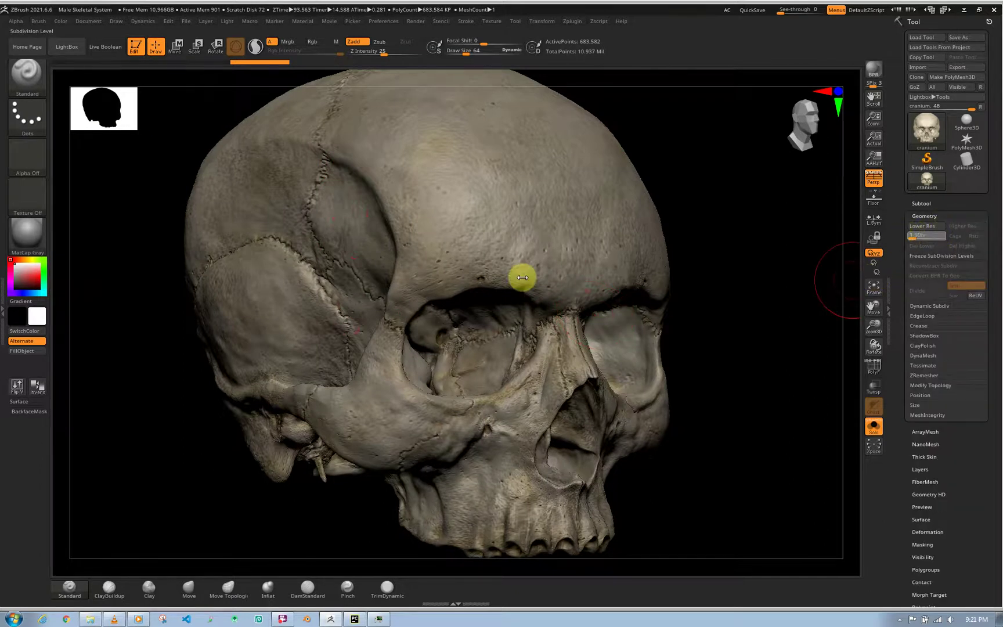
Drop the skull to SDiv 1 and turn on PolyFrame to show polygroup colours.
key("shift+d")
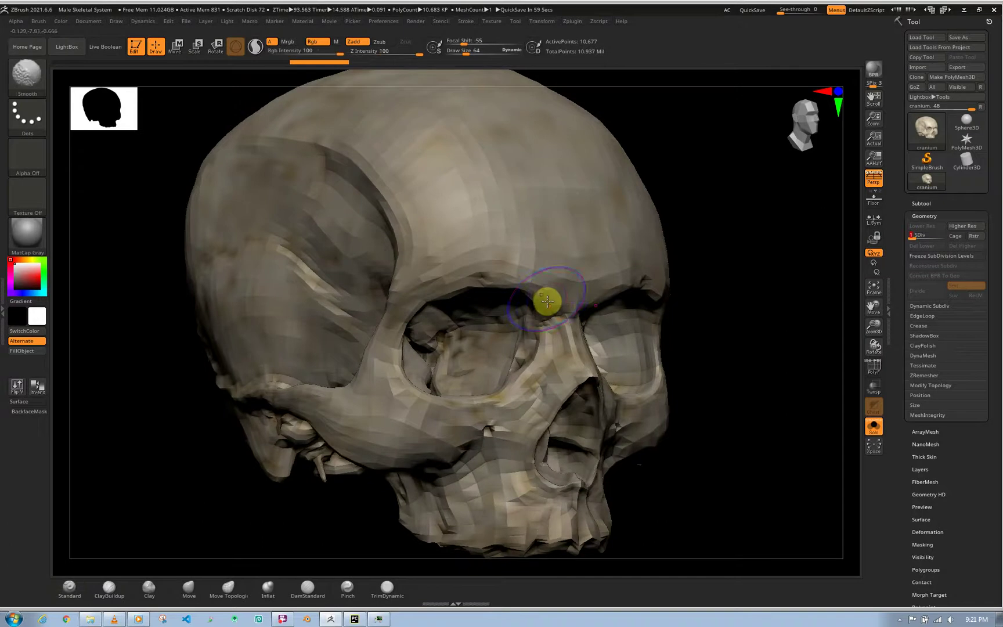
key("shift+f")
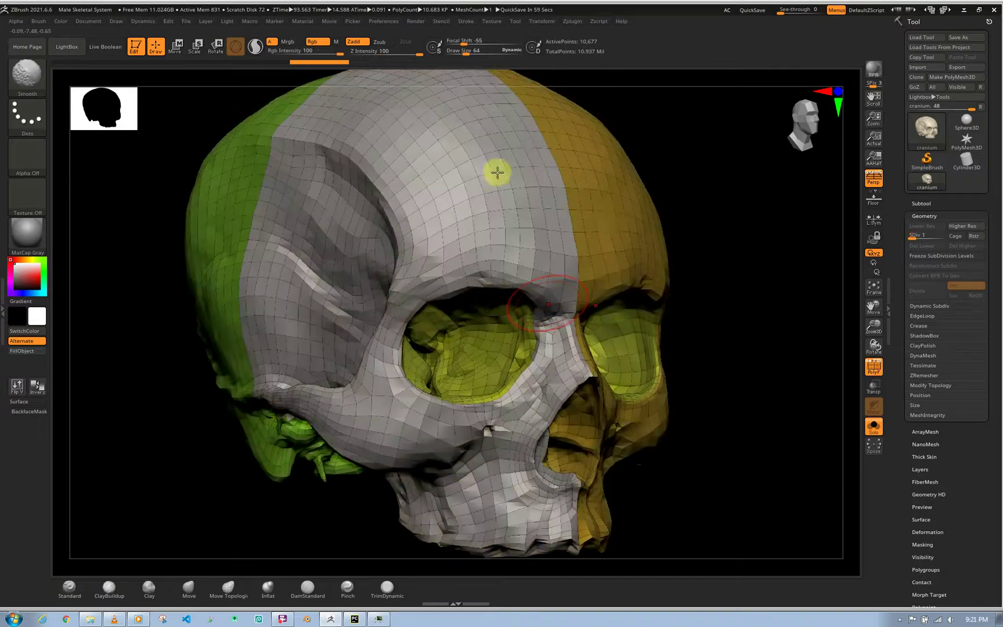
right_click_drag(472, 208, 413, 224)
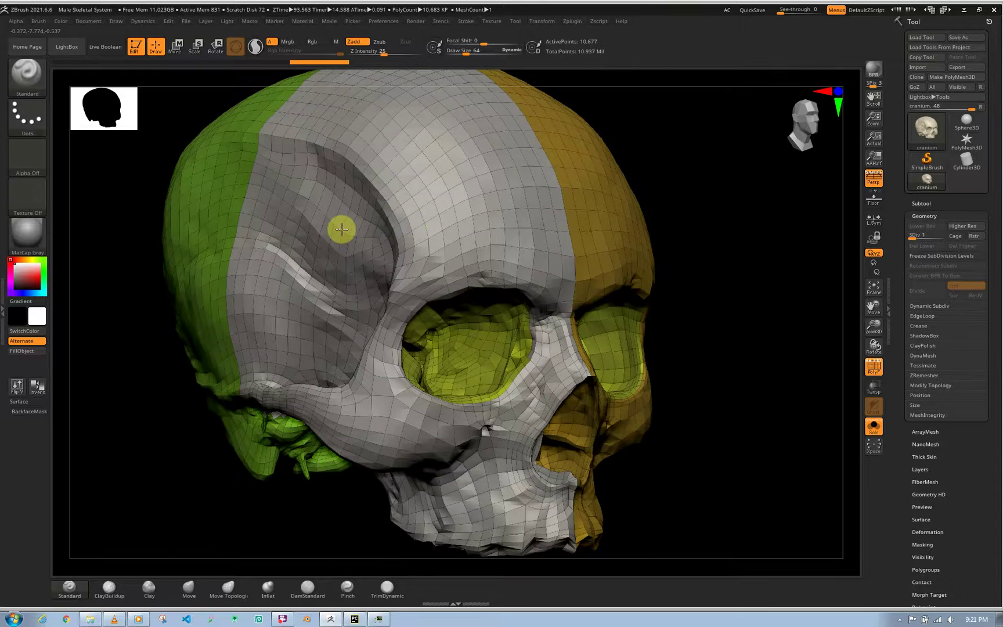
right_click_drag(342, 229, 347, 232)
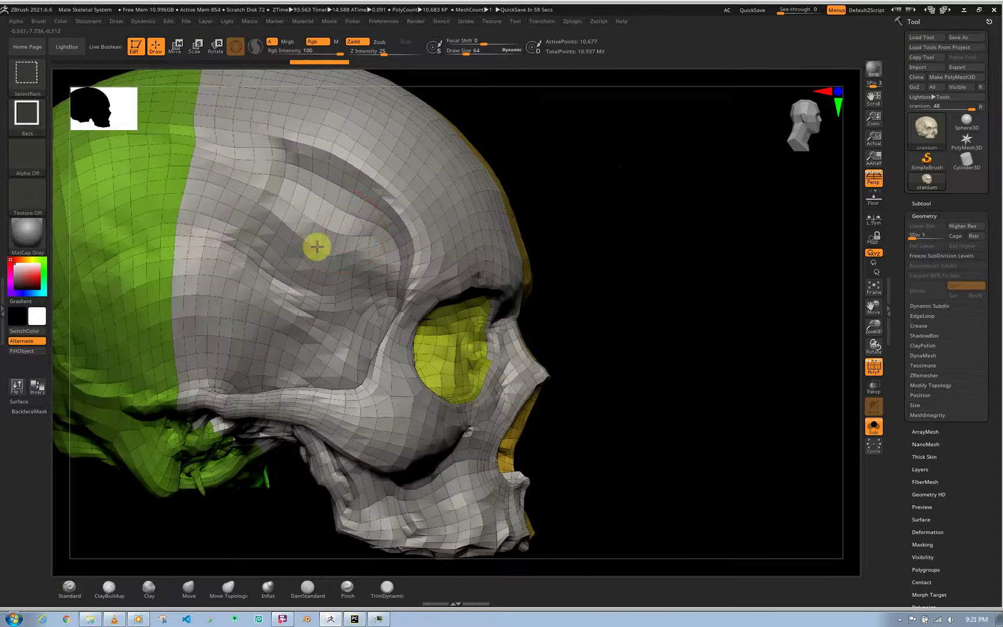
Isolate the grey cranium polygroup, orbit around it, then unhide all parts.
left_click(333, 232, "ctrl+shift")
right_click_drag(376, 301, 517, 263, "shift")
right_click_drag(573, 416, 604, 439)
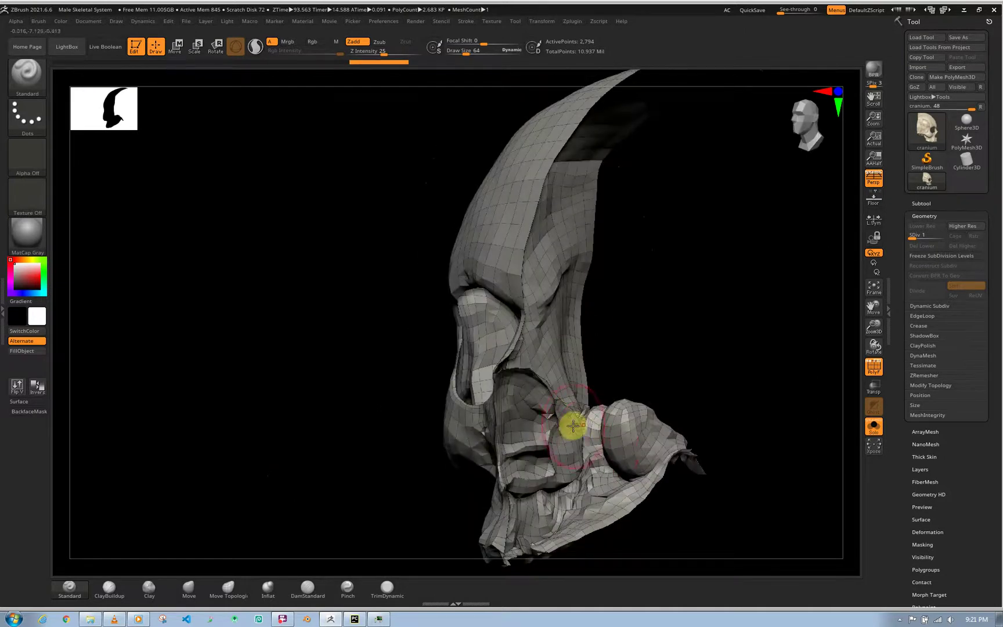
right_click_drag(551, 421, 547, 420)
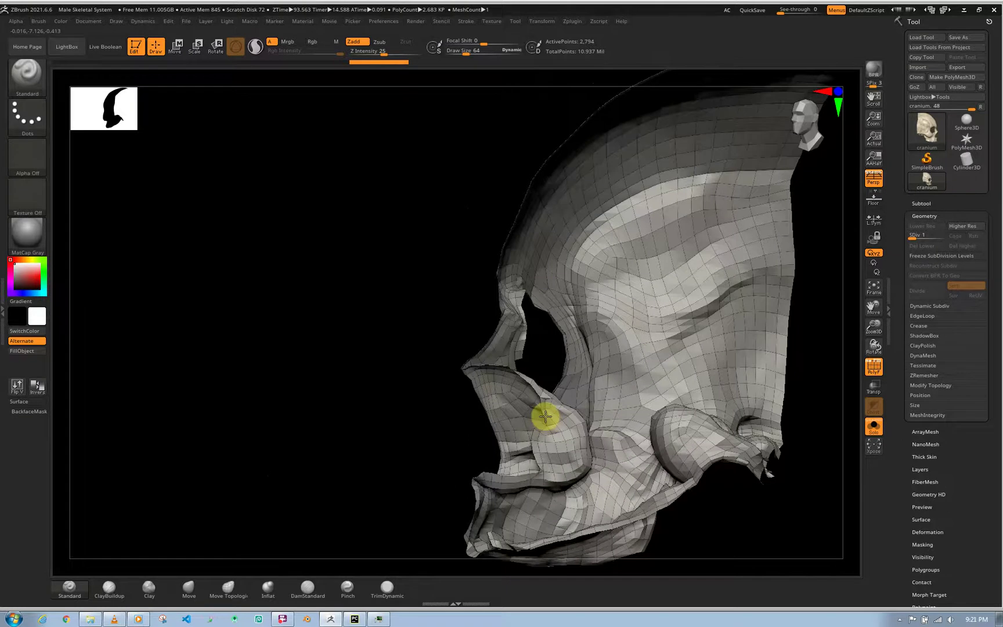
right_click_drag(653, 410, 665, 446)
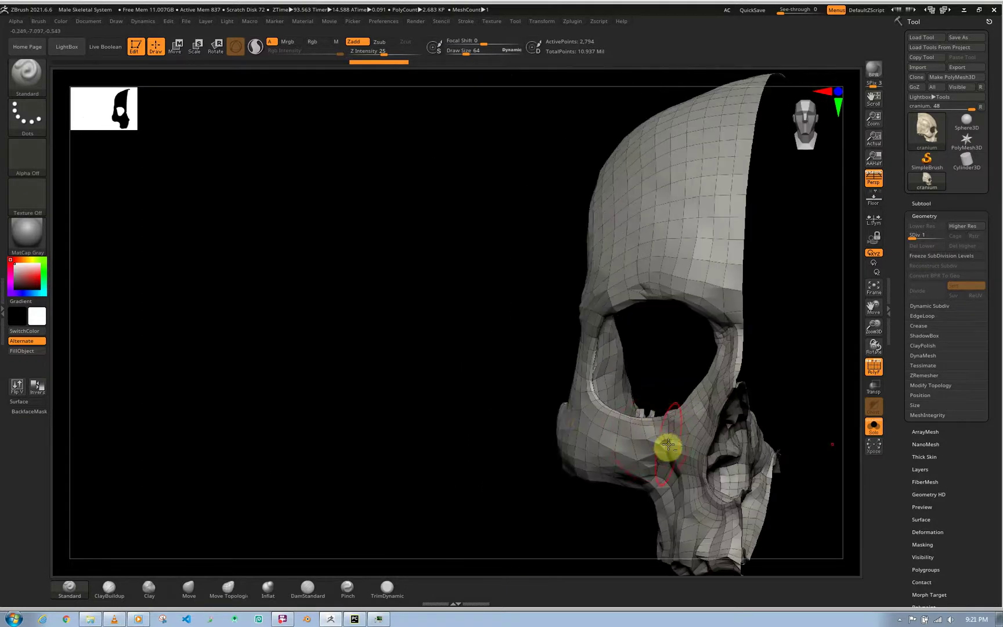
mouse_move(560, 415)
right_mouse_down()
mouse_move(572, 417)
mouse_move(540, 432)
mouse_move(551, 419)
right_mouse_up()
right_click_drag(464, 297, 466, 297)
right_click_drag(741, 253, 739, 303)
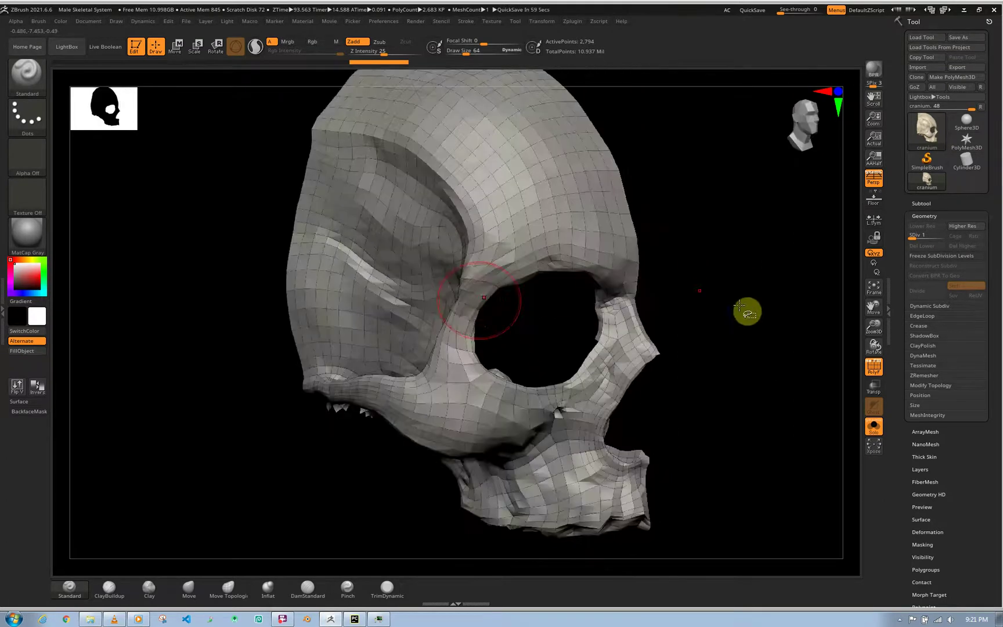
key("ctrl+shift")
left_click(742, 366, "ctrl+shift")
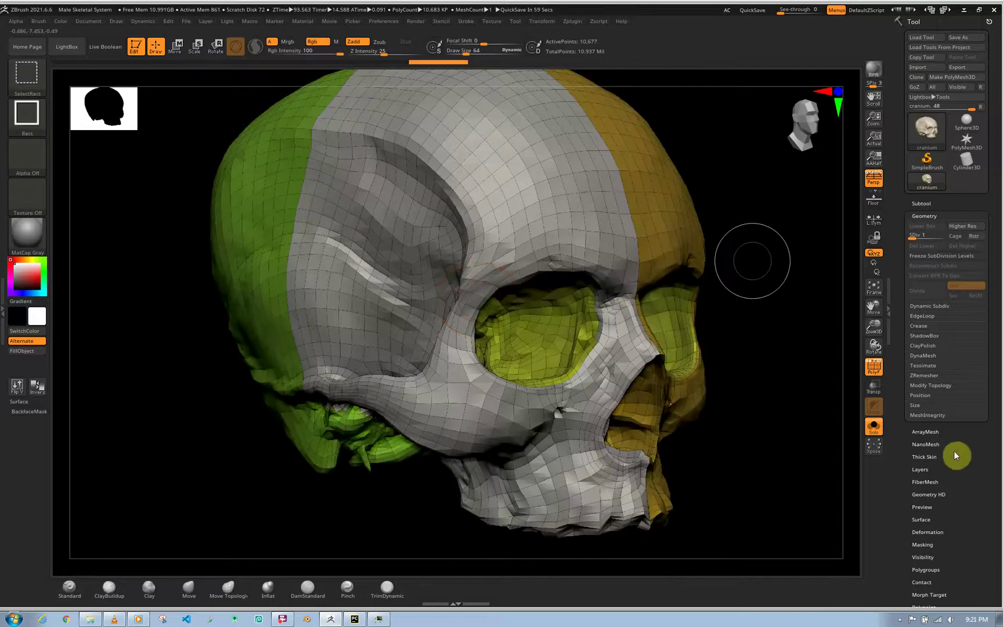
Scroll the Tool palette down to the Polygroups settings and expand them.
left_click_drag(961, 468, 960, 370)
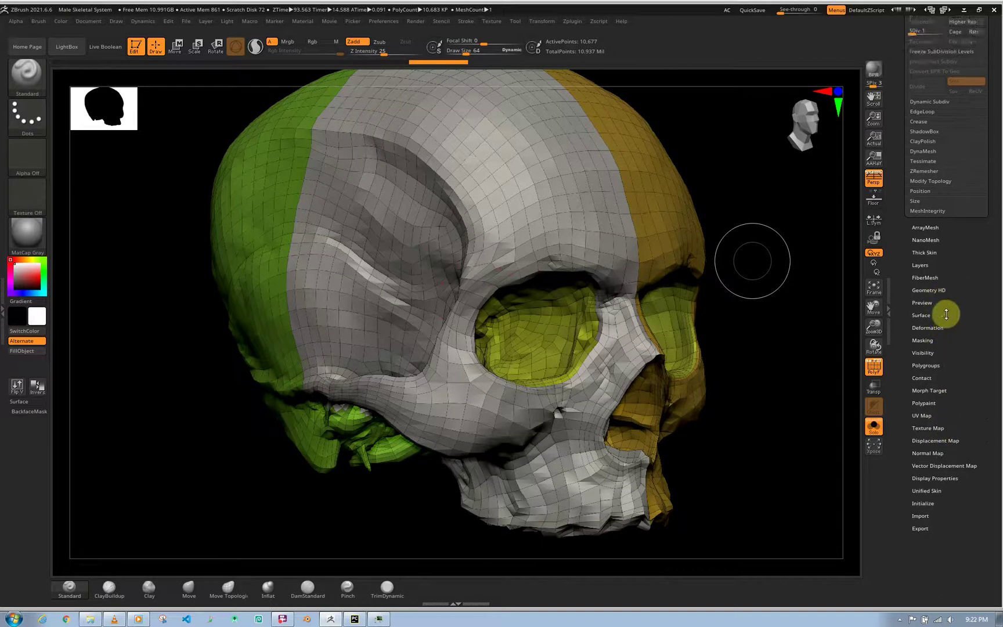
left_click_drag(959, 316, 959, 327)
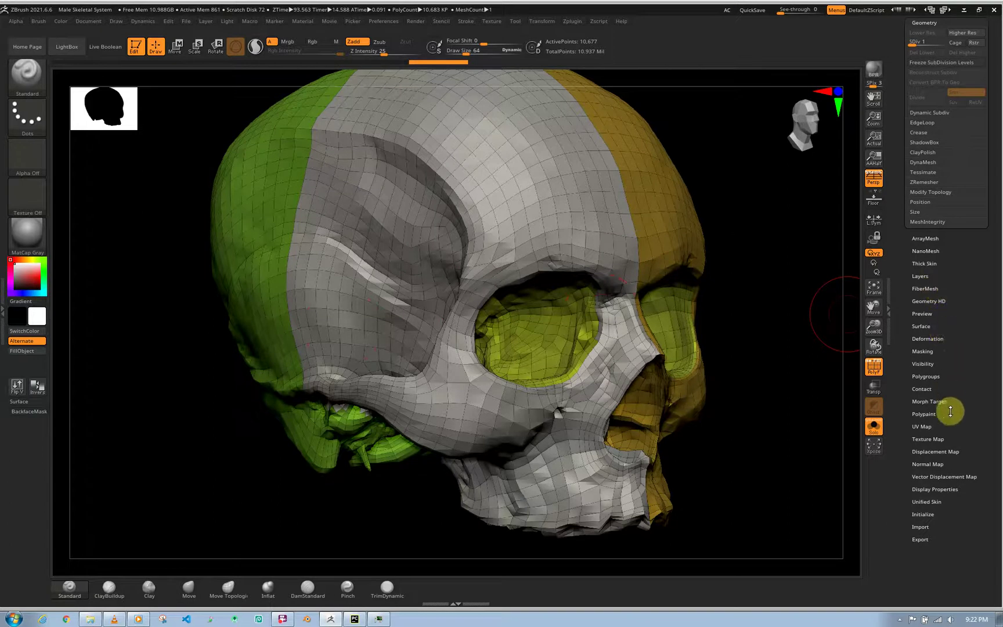
left_click(951, 376)
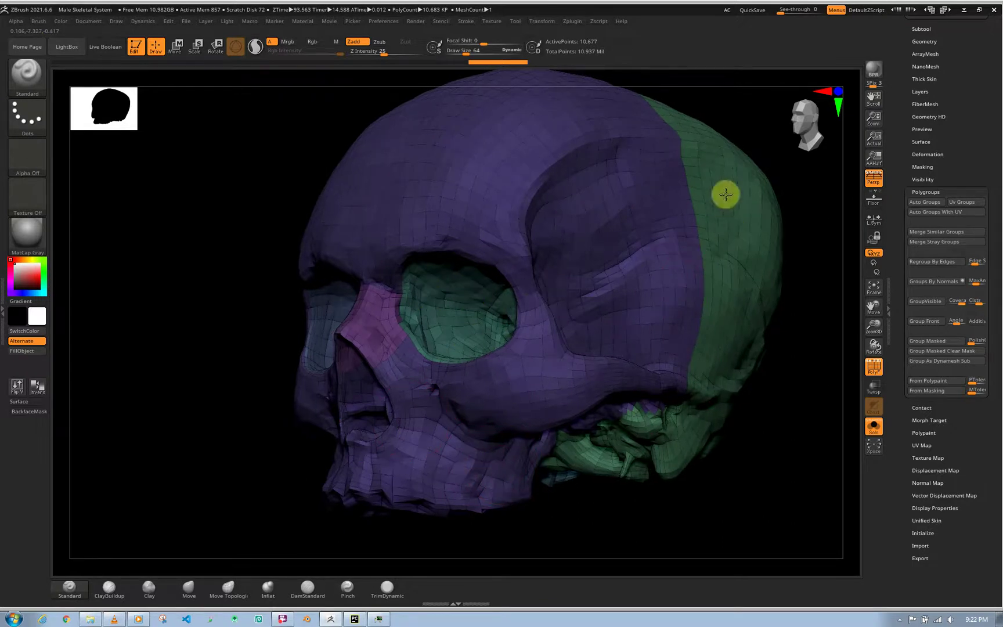
Turn the skull to show its side and isolate the grey polygroup.
right_click_drag(731, 209, 676, 136, "shift")
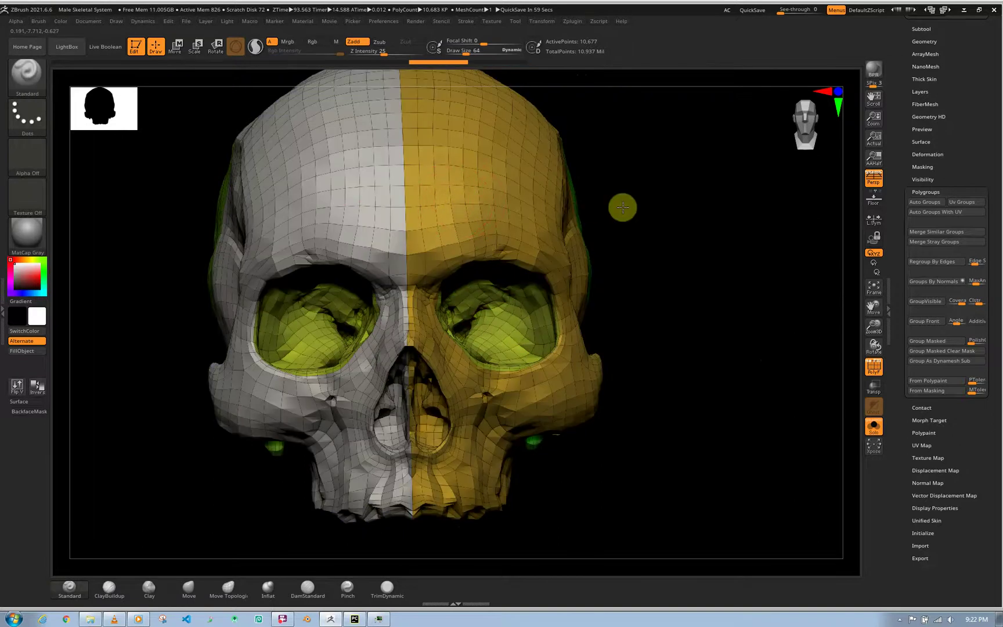
right_click_drag(594, 204, 623, 207, "alt")
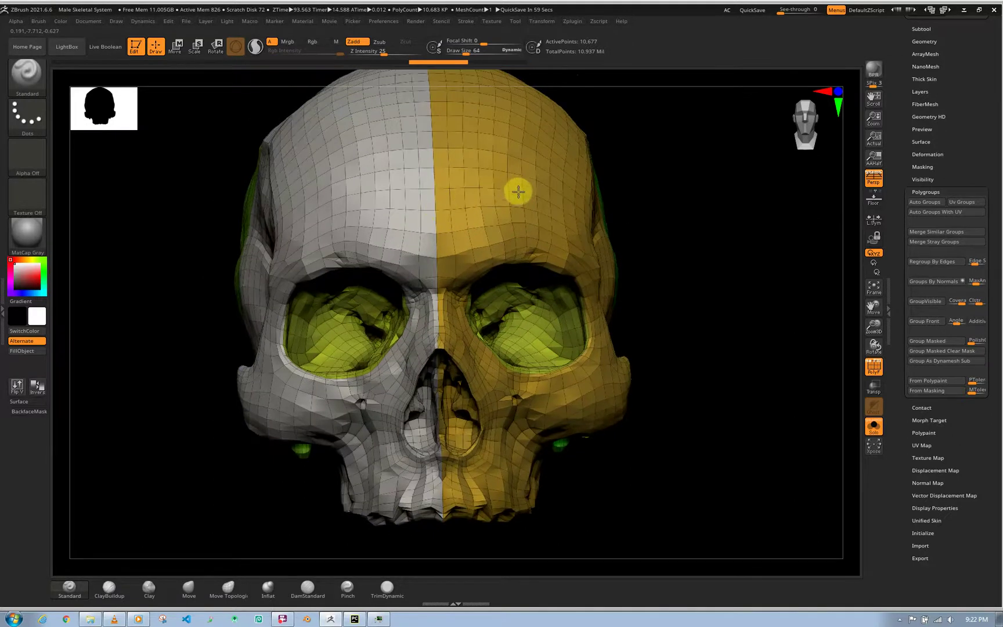
right_click_drag(518, 201, 656, 208, "alt")
right_click_drag(535, 195, 544, 196)
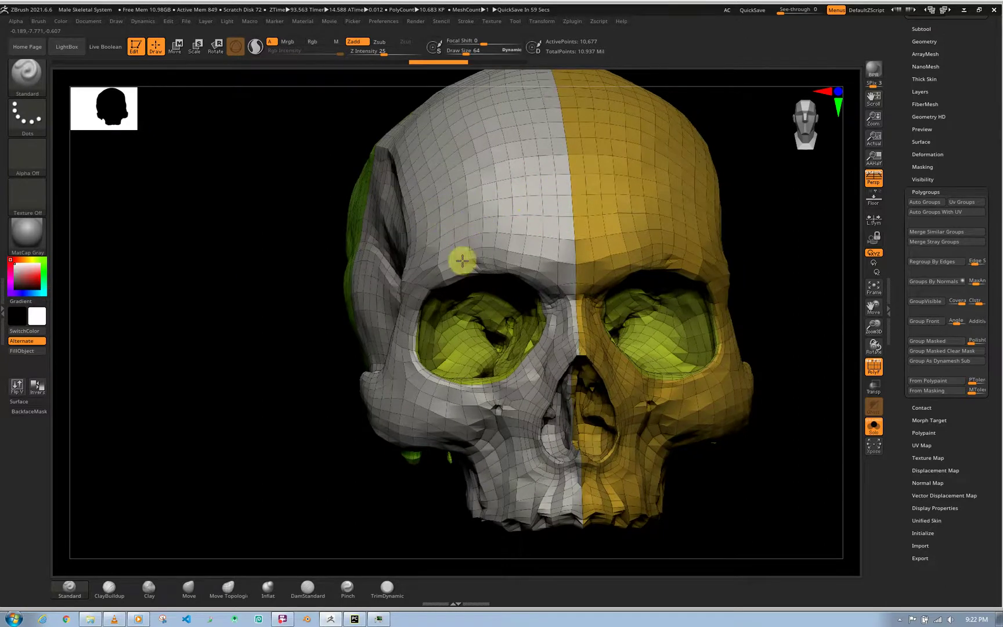
right_click_drag(432, 206, 470, 237)
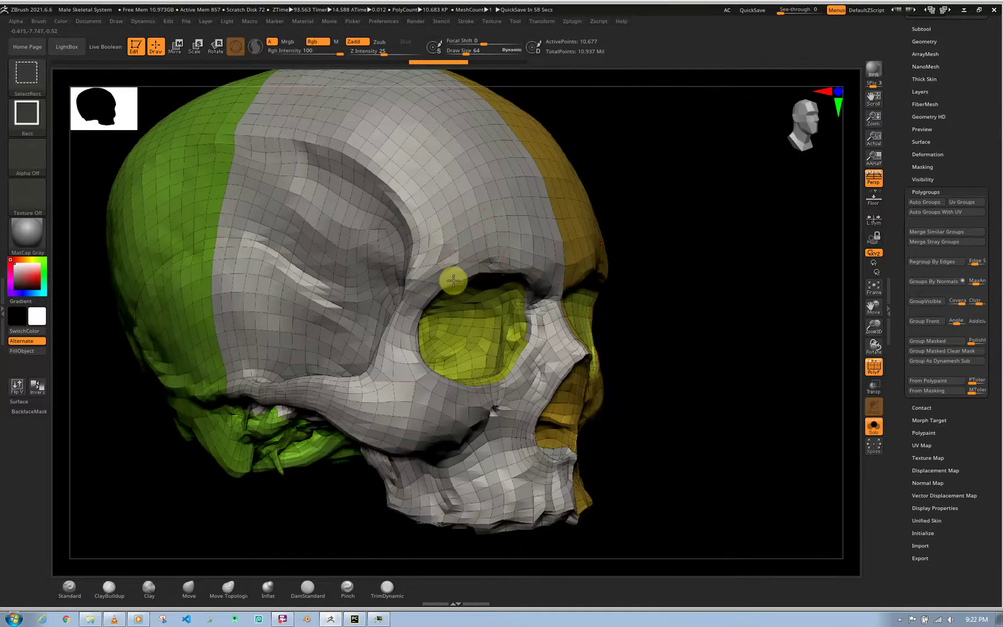
left_click(453, 280, "ctrl+shift")
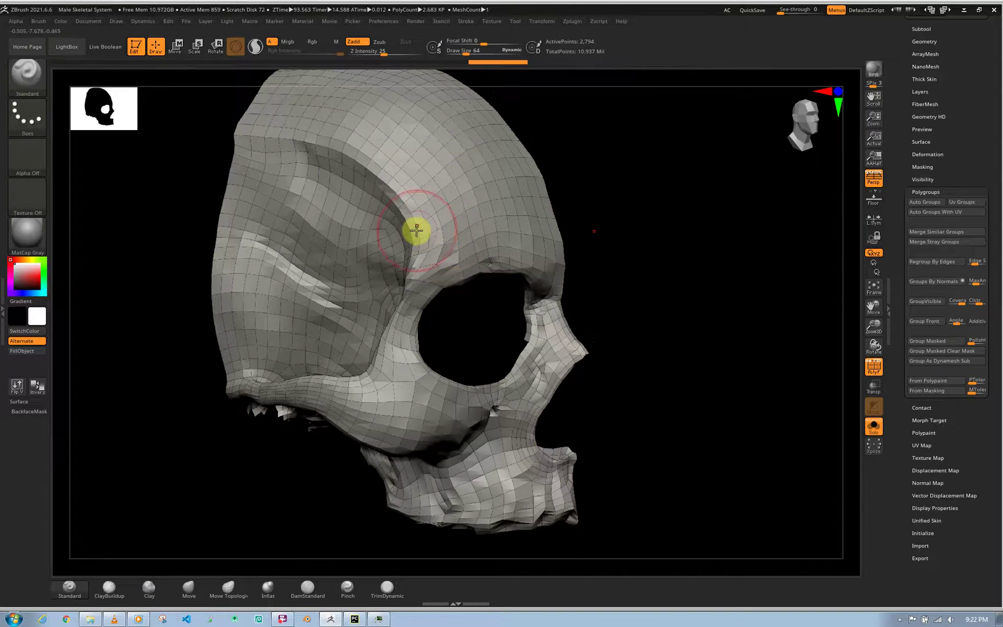
Invert visibility and back so only the grey face section (2,794 points) remains, then open Geometry.
key("ctrl+shift")
left_click(432, 241, "ctrl+shift")
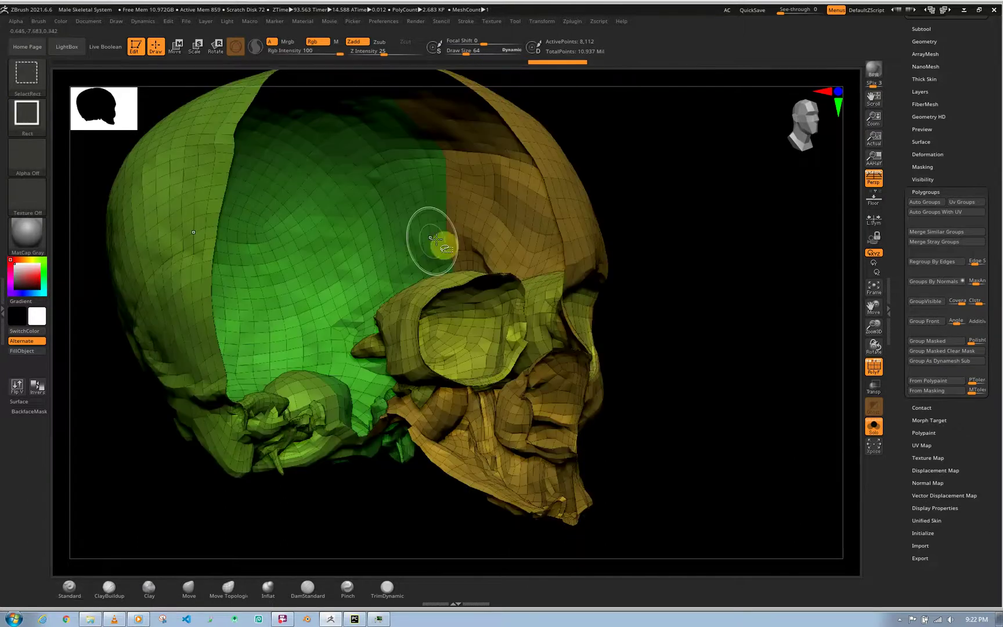
left_click_drag(708, 221, 708, 307, "ctrl+shift")
left_click(587, 300, "ctrl+shift")
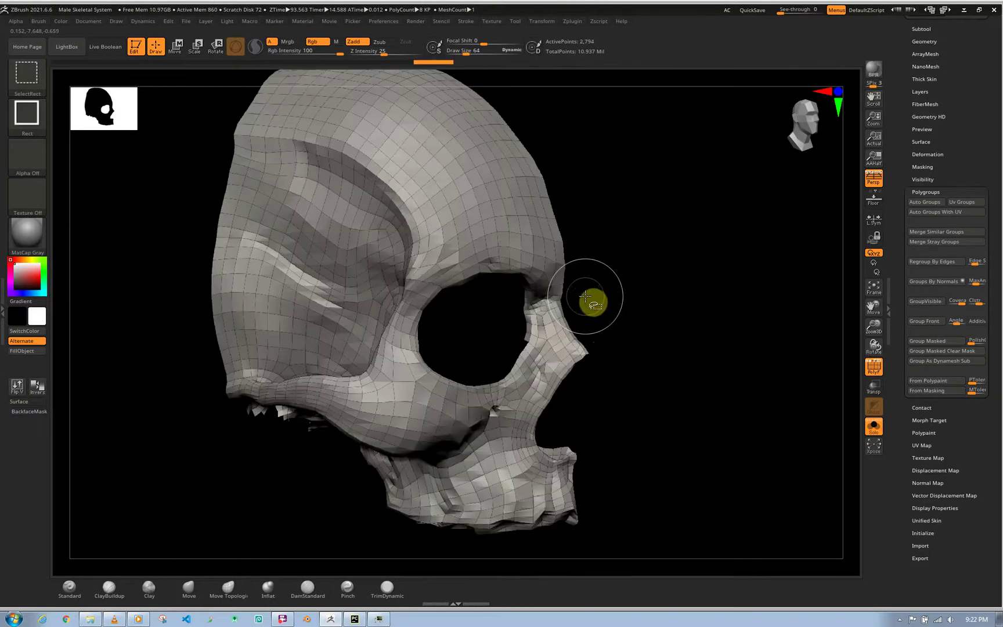
right_click_drag(480, 191, 479, 219)
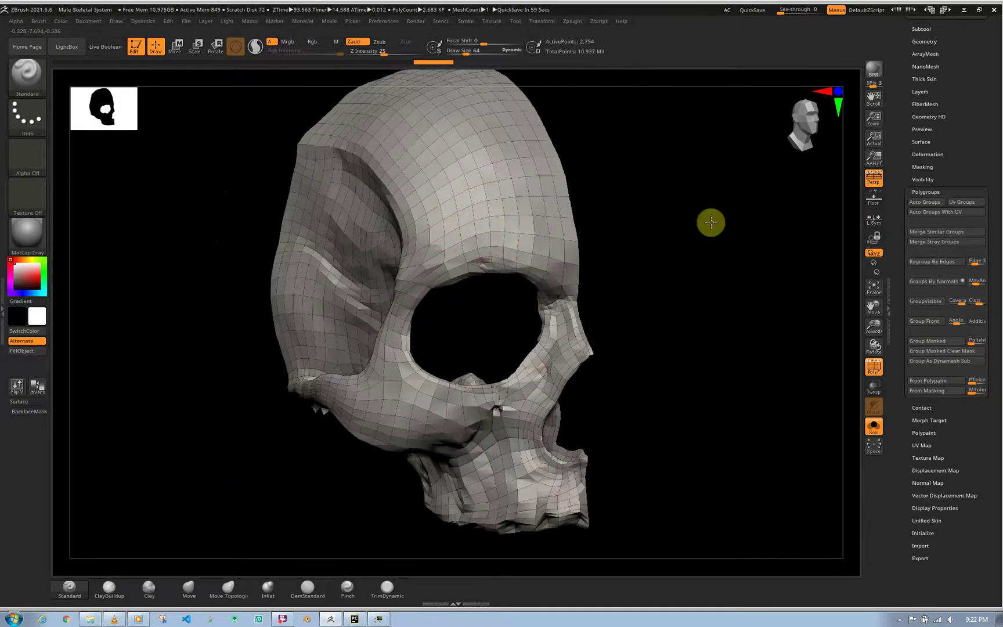
left_click_drag(990, 185, 988, 251)
left_click(925, 216)
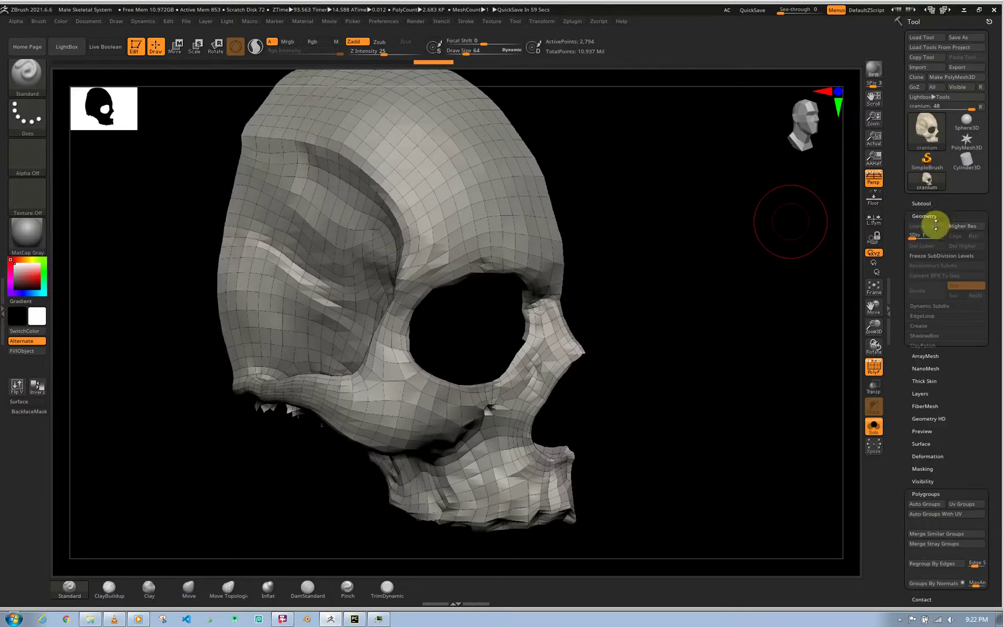
Raise the cranium to subdivision level 4 and hide the wireframe overlay.
left_click(943, 235)
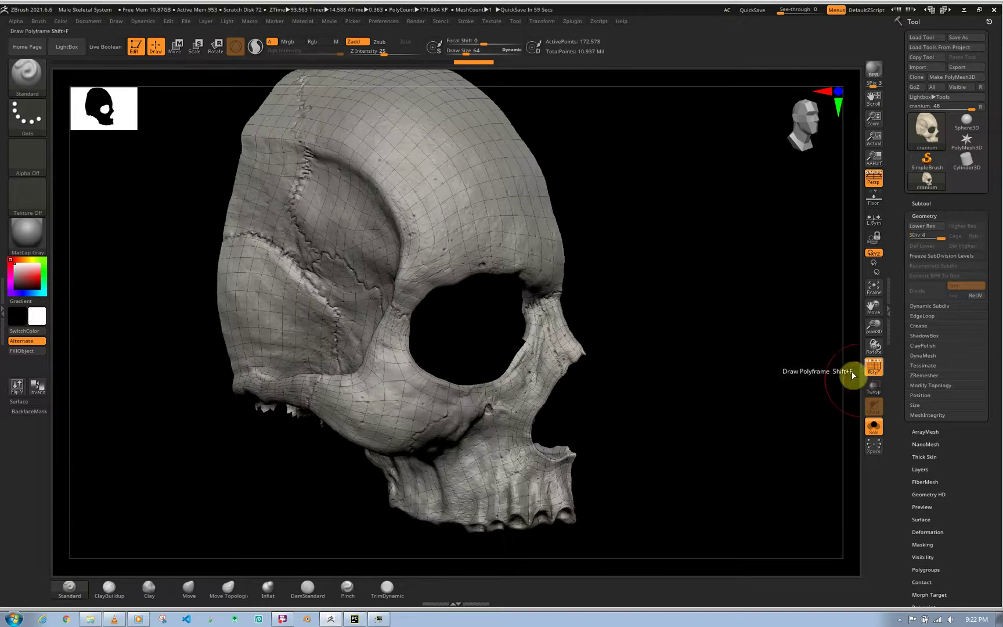
key("shift+f")
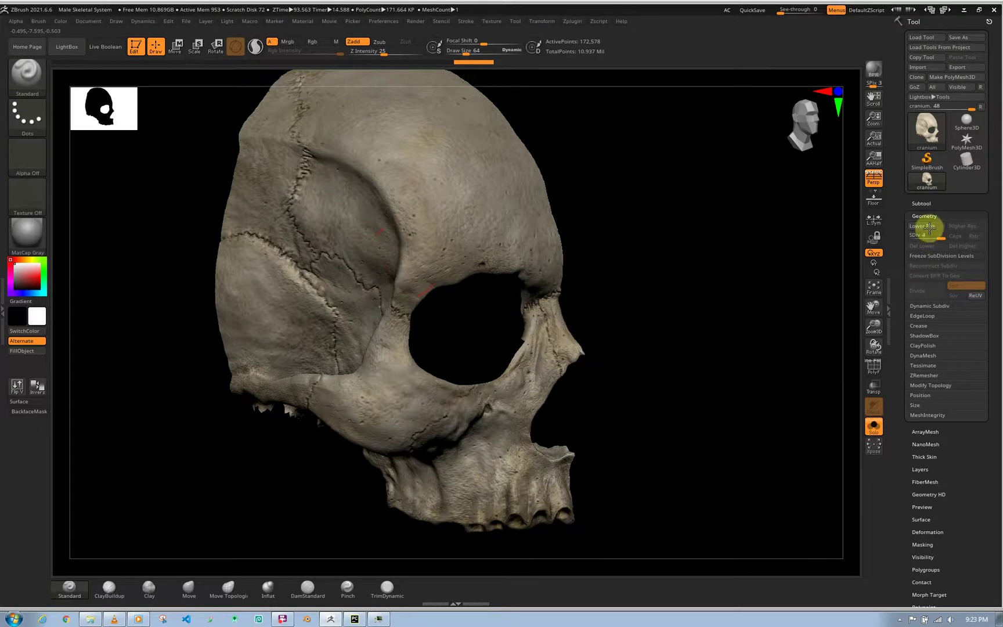
left_click(931, 203)
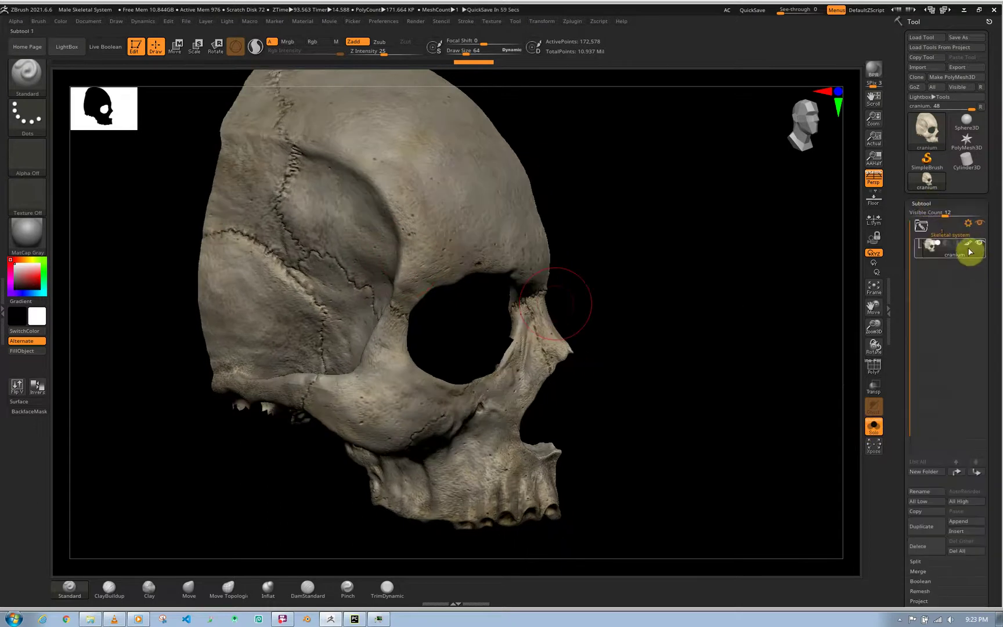
mouse_move(969, 249)
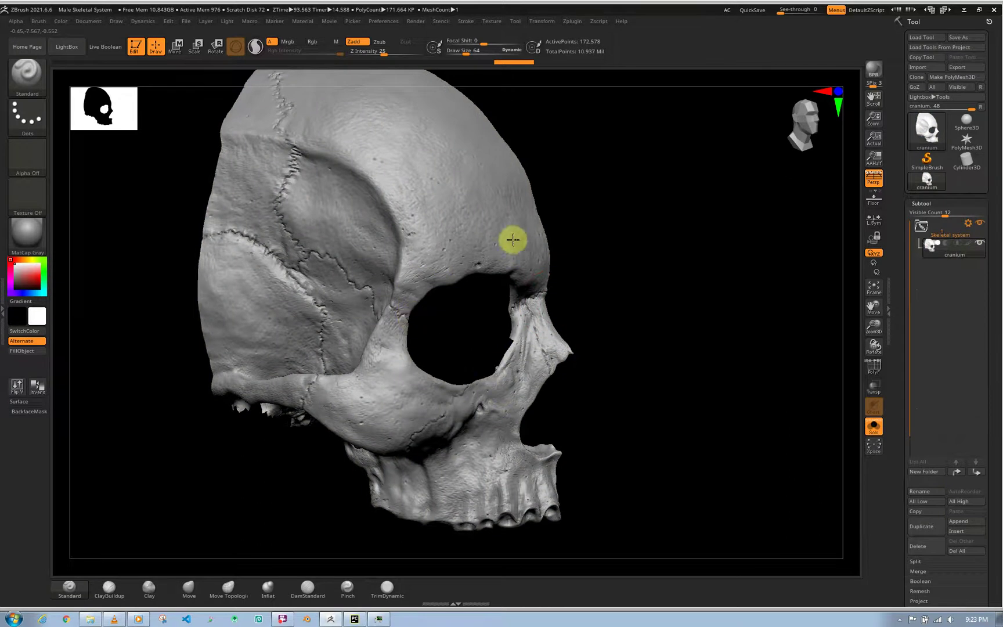
Shrink the brush Draw Size to about 36 and expand the Geometry HD settings.
left_click_drag(498, 357, 479, 361)
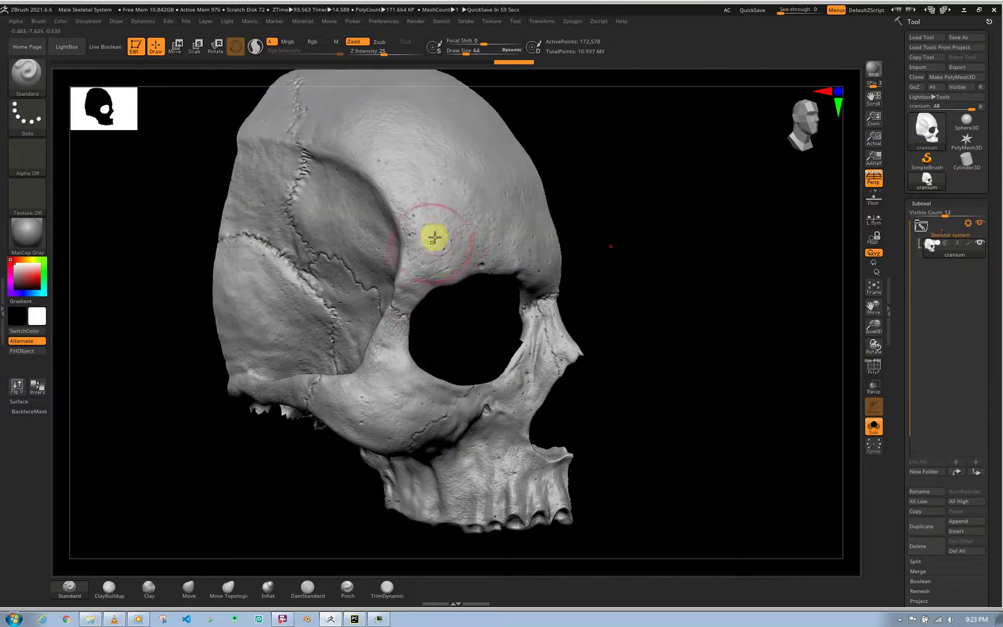
key("s")
left_click_drag(434, 236, 430, 234)
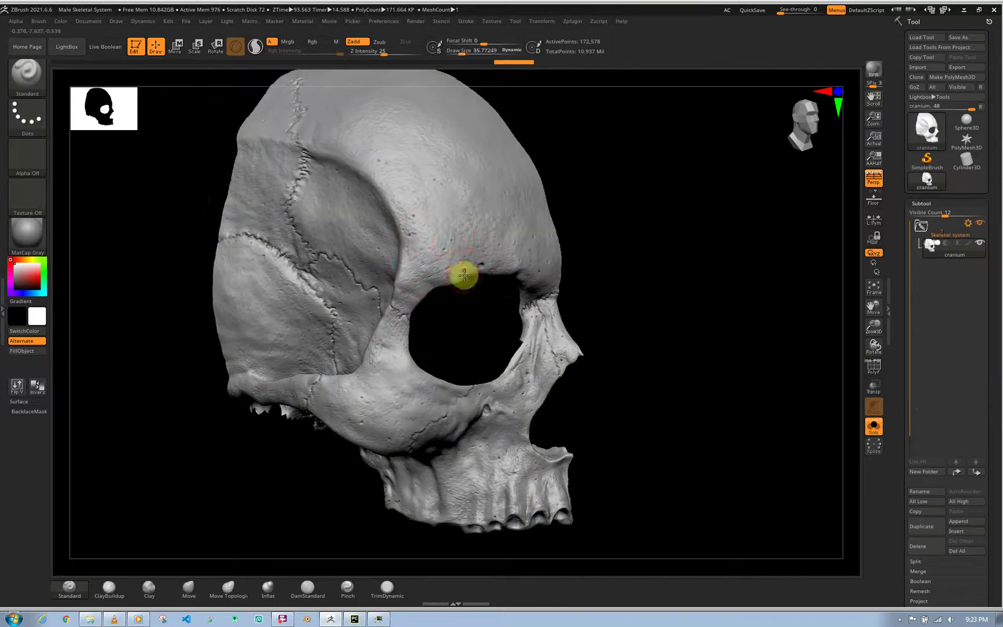
left_click_drag(990, 265, 989, 73)
left_click(939, 337)
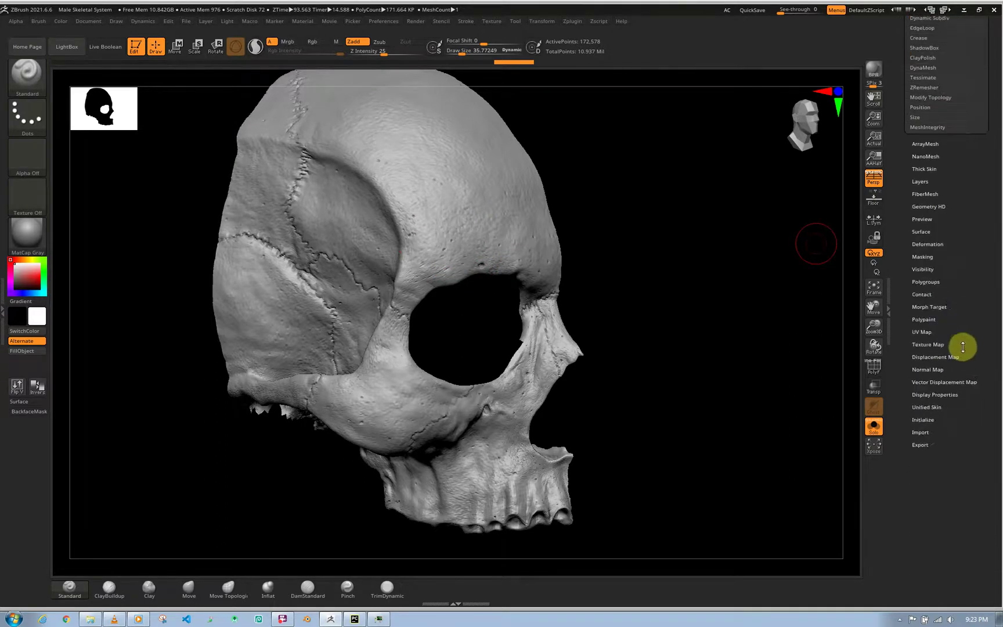
scroll(926, 168, "up", 4)
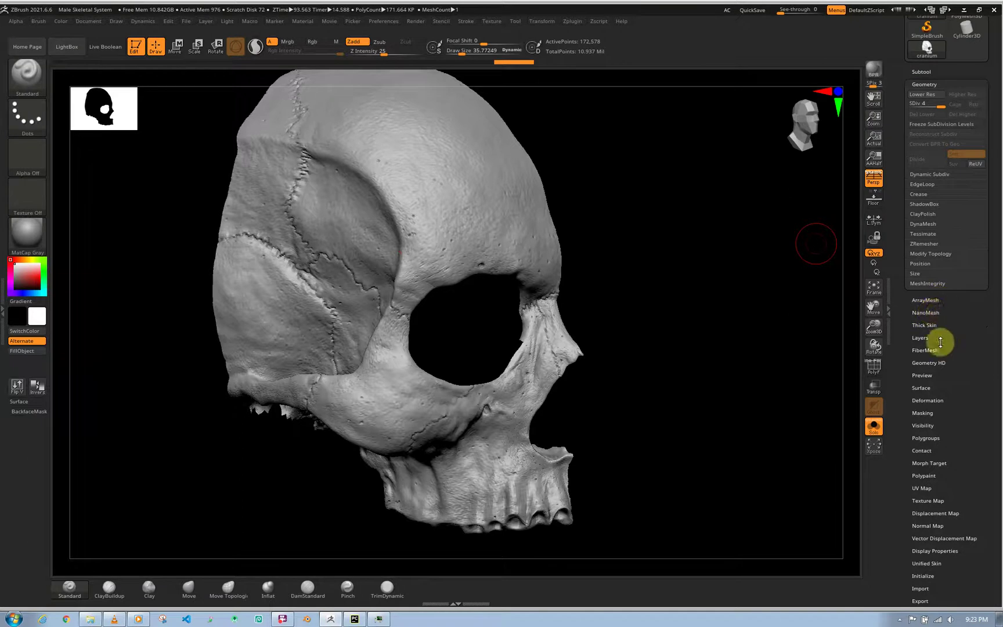
left_click(941, 363)
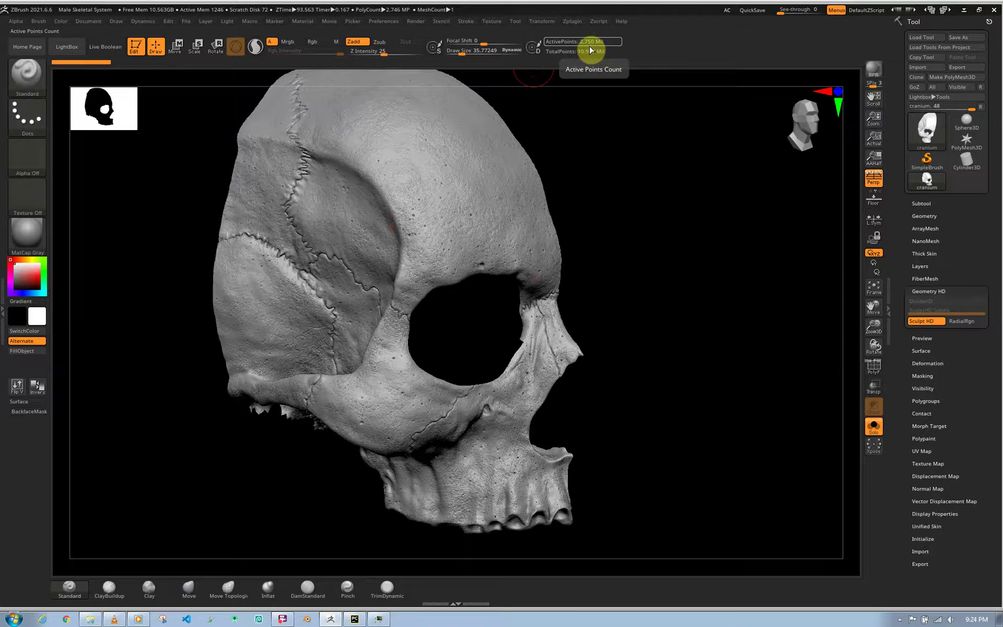
Turn on Sculpt HD for 2.75 million active points and rotate toward a side profile.
key("a")
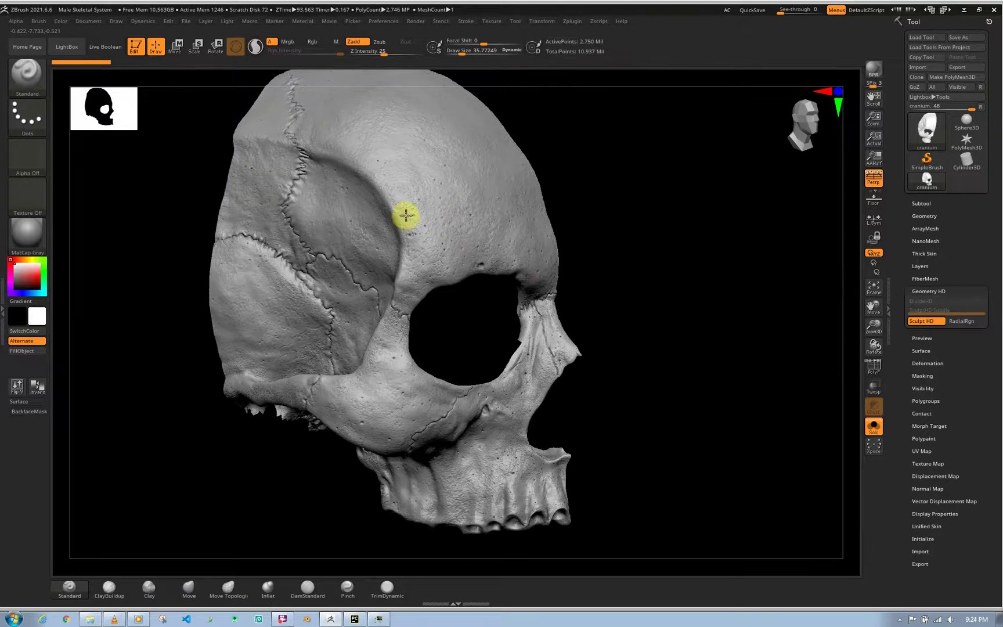
right_click_drag(385, 221, 381, 222)
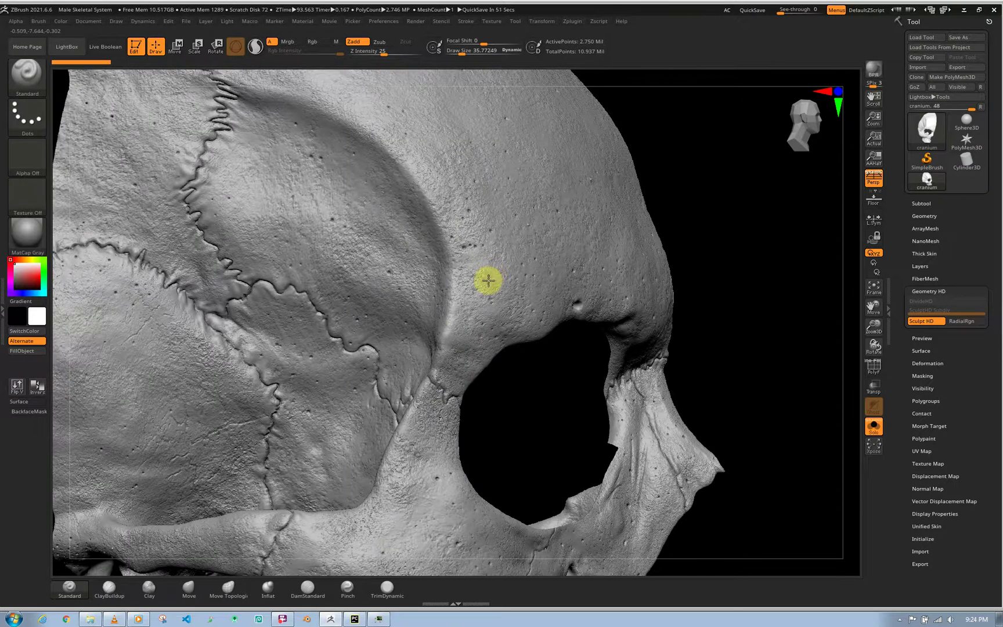
Set the brush to Draw Size about 9, DragRect stroke and Alpha 40.
left_click_drag(475, 281, 466, 281)
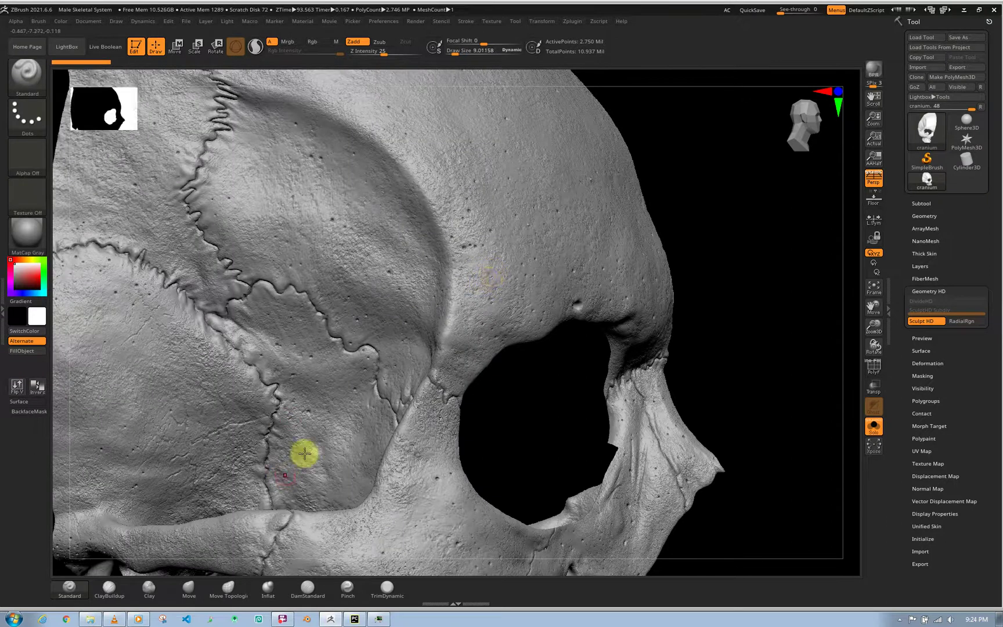
left_click(19, 129)
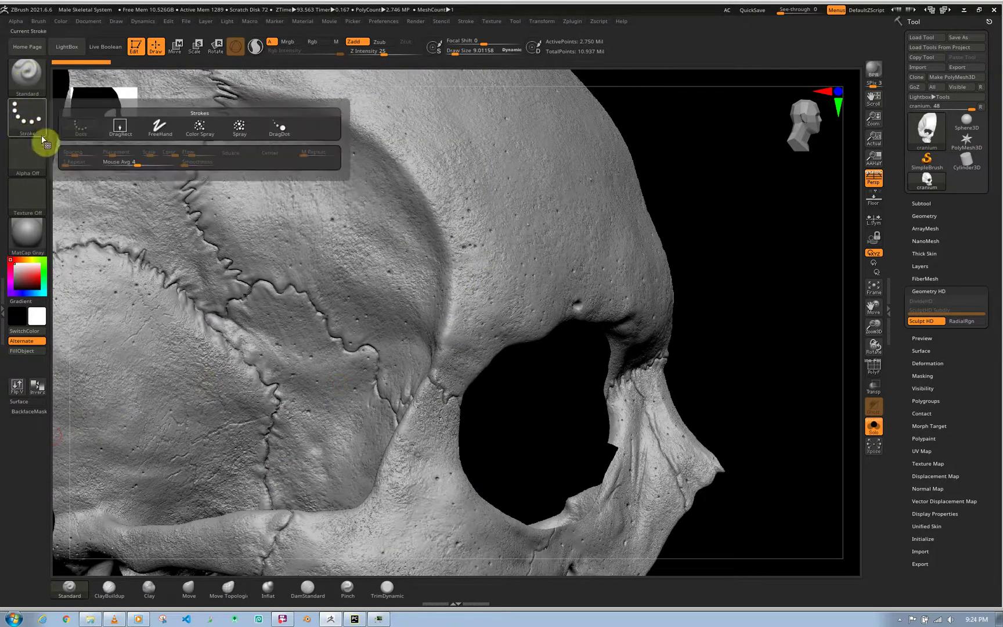
left_click(135, 133)
left_click(36, 161)
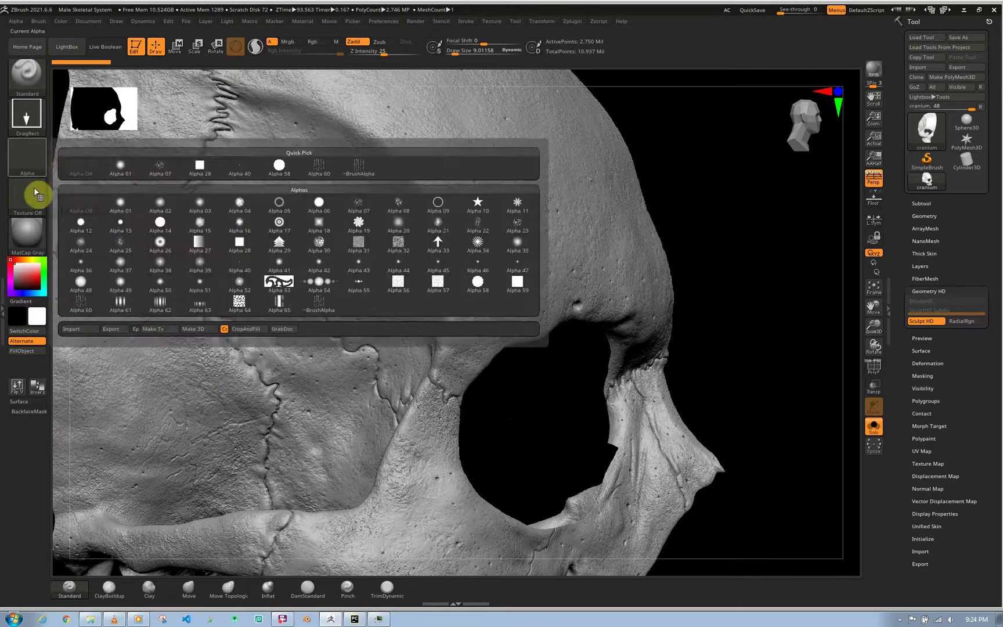
left_click(36, 163)
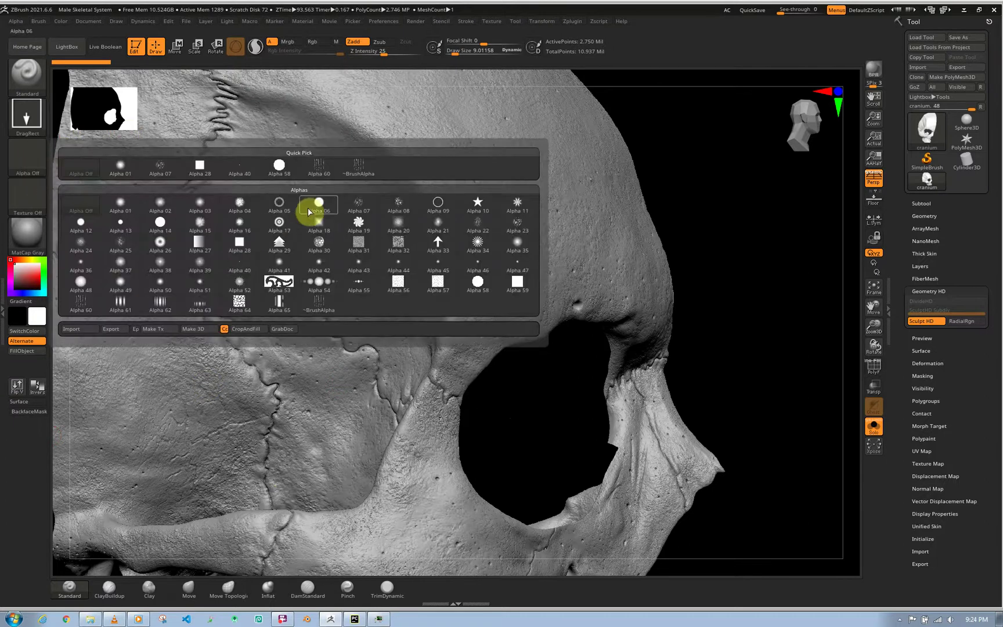
left_click(240, 167)
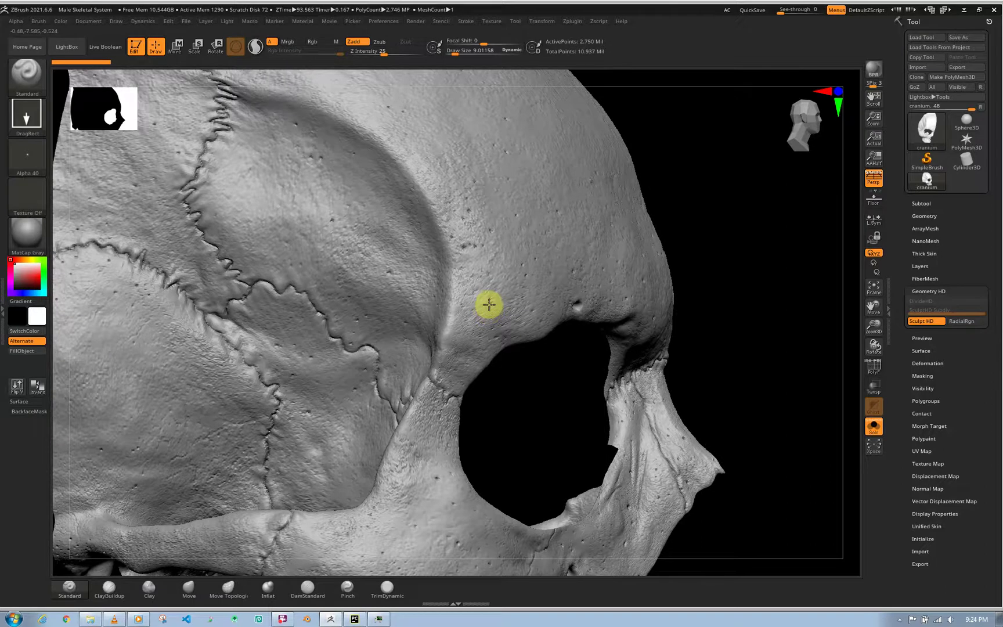
Stamp Alpha 40 pore marks on the brow ridge, toggle Solo on and off, and frame the skull.
right_click_drag(489, 305, 493, 301)
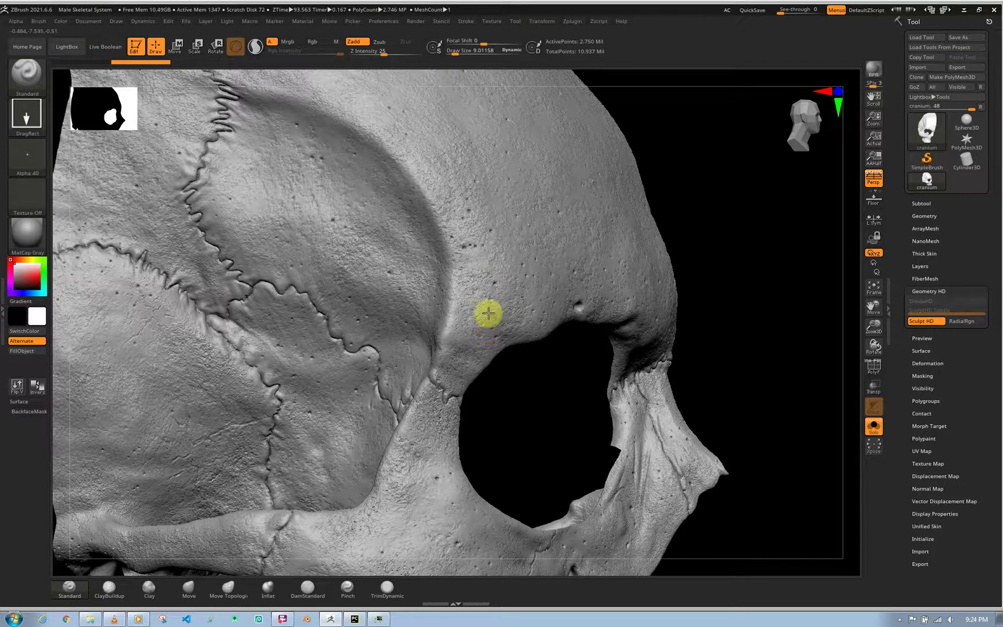
mouse_move(397, 177)
left_mouse_down()
mouse_move(369, 184)
mouse_move(376, 197)
mouse_move(412, 178)
left_mouse_up()
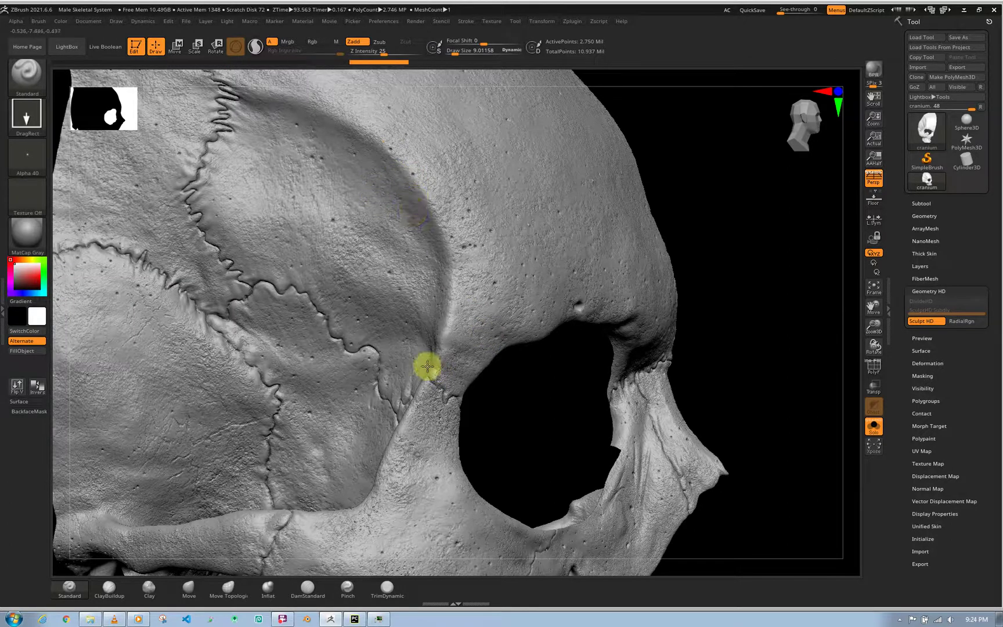
right_click_drag(661, 346, 671, 344)
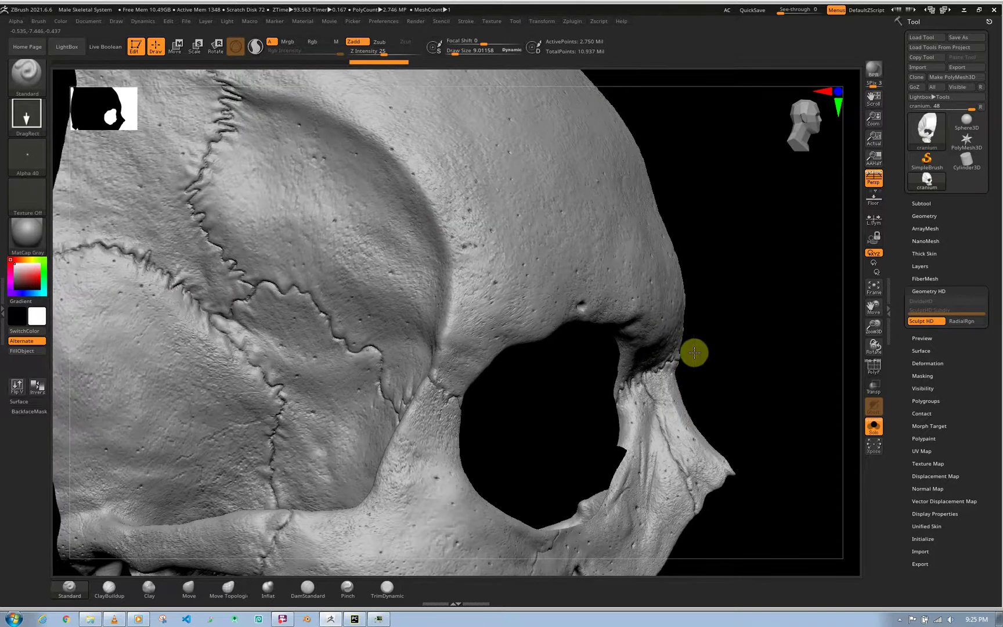
left_click(874, 430)
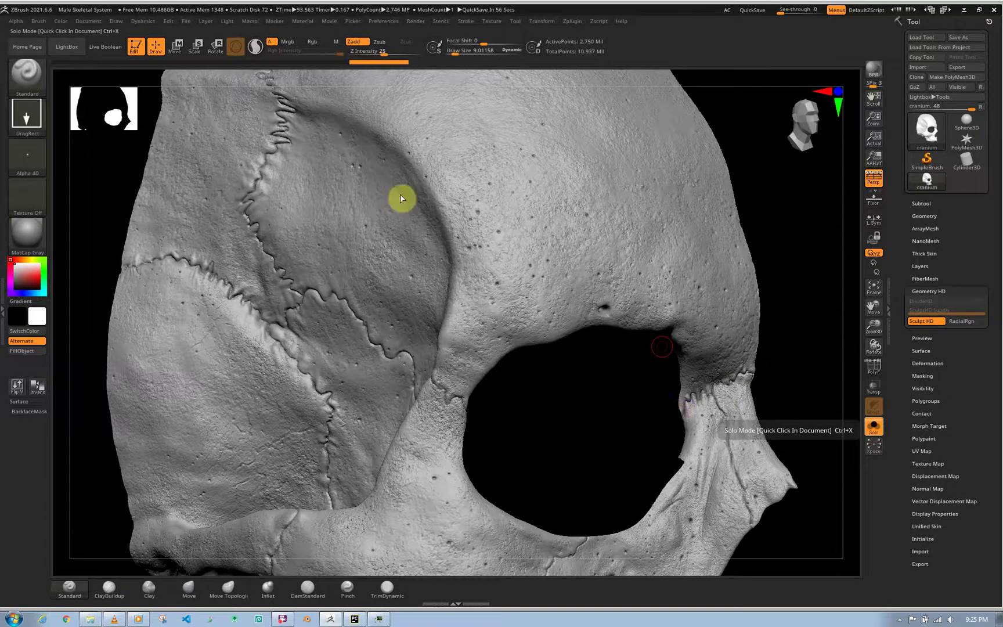
left_click(625, 350)
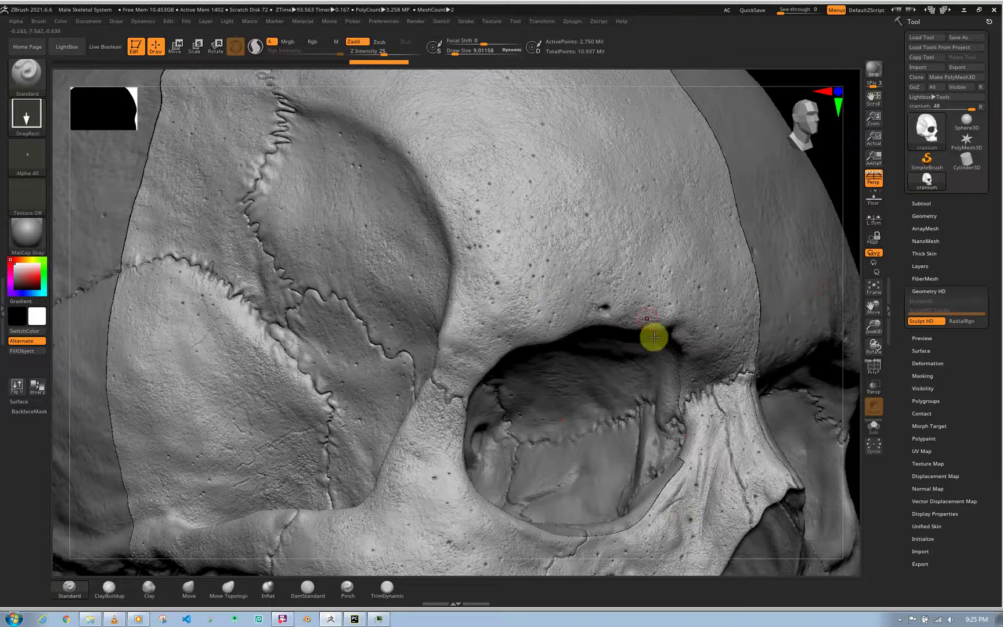
left_click(711, 356)
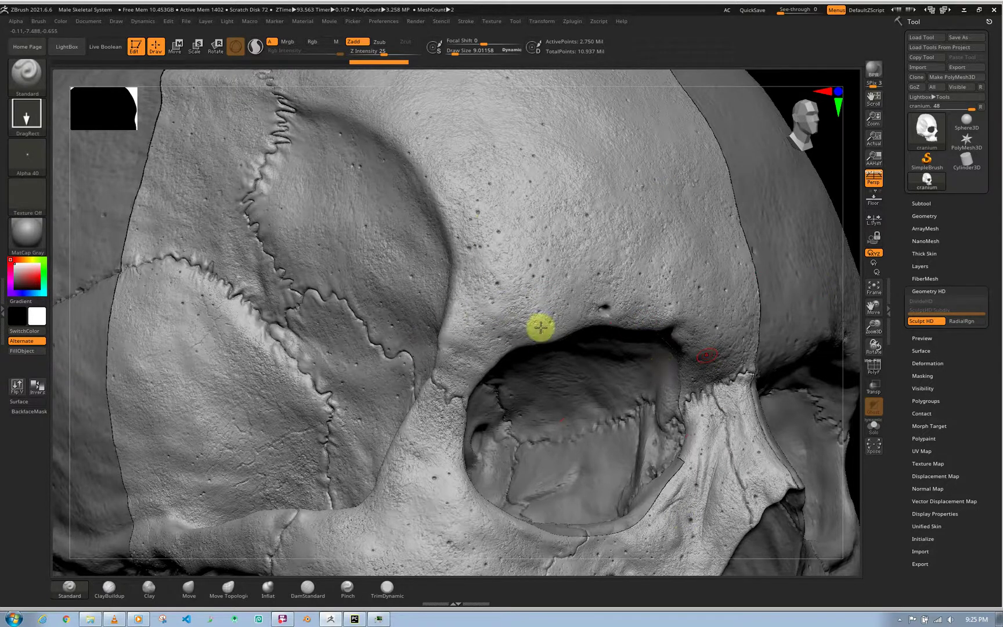
key("f")
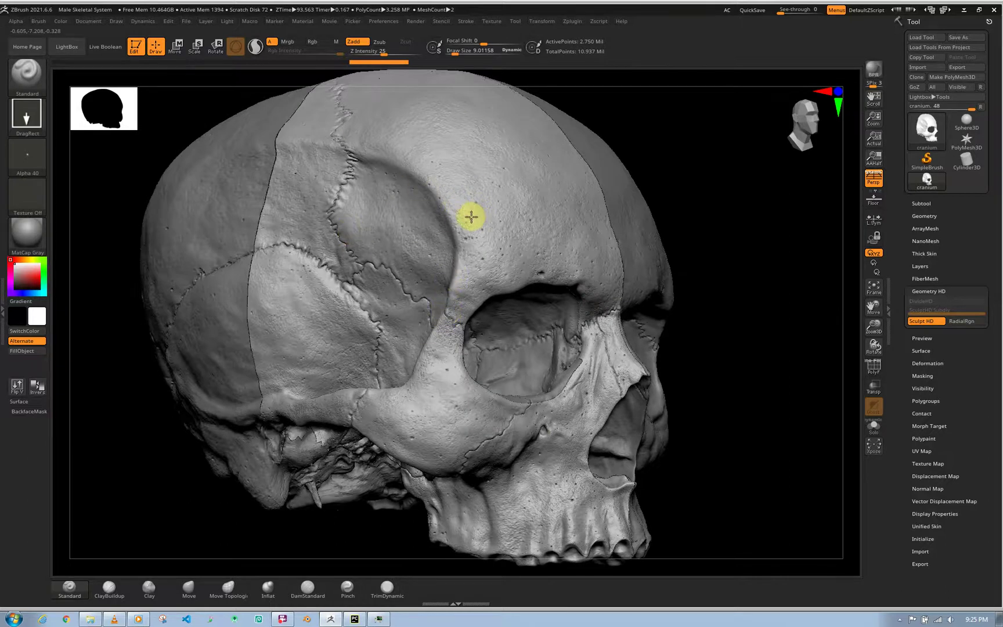
Toggle the HD sculpt preview off and on while viewing the skull in profile.
right_click_drag(471, 216, 387, 201)
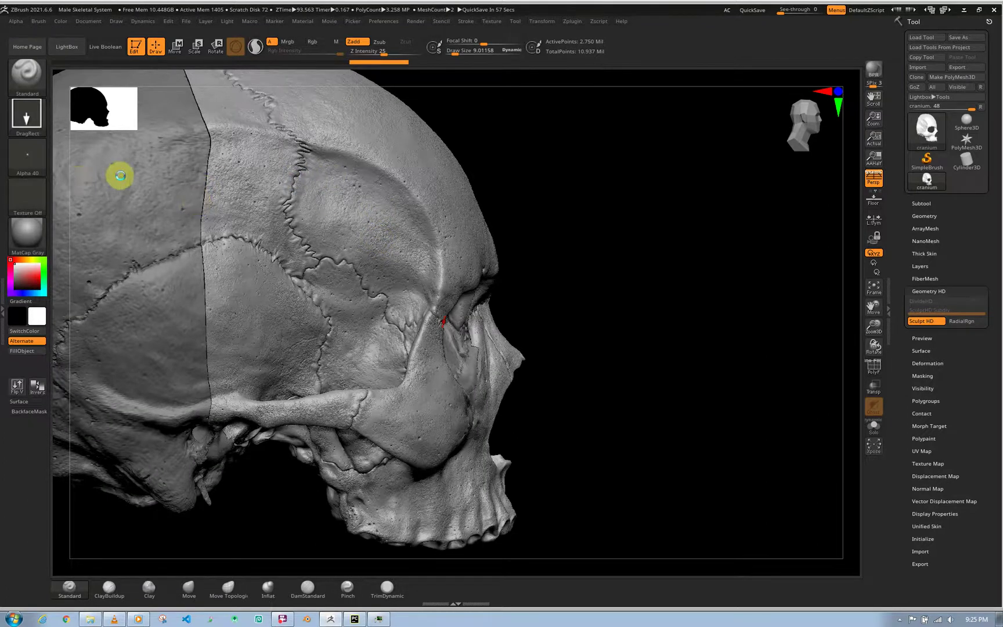
key("a")
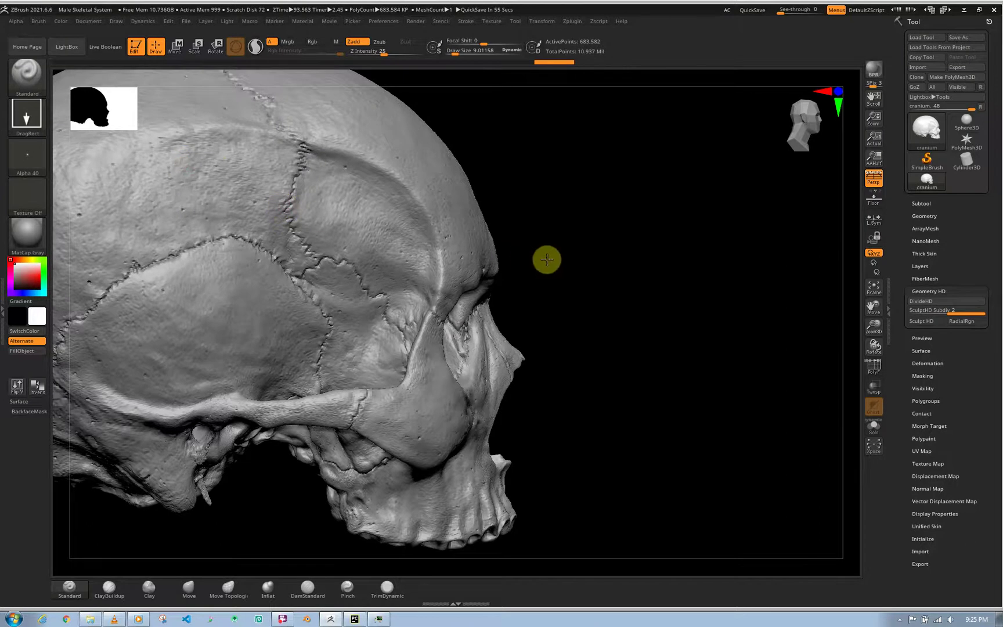
left_click_drag(566, 240, 604, 47)
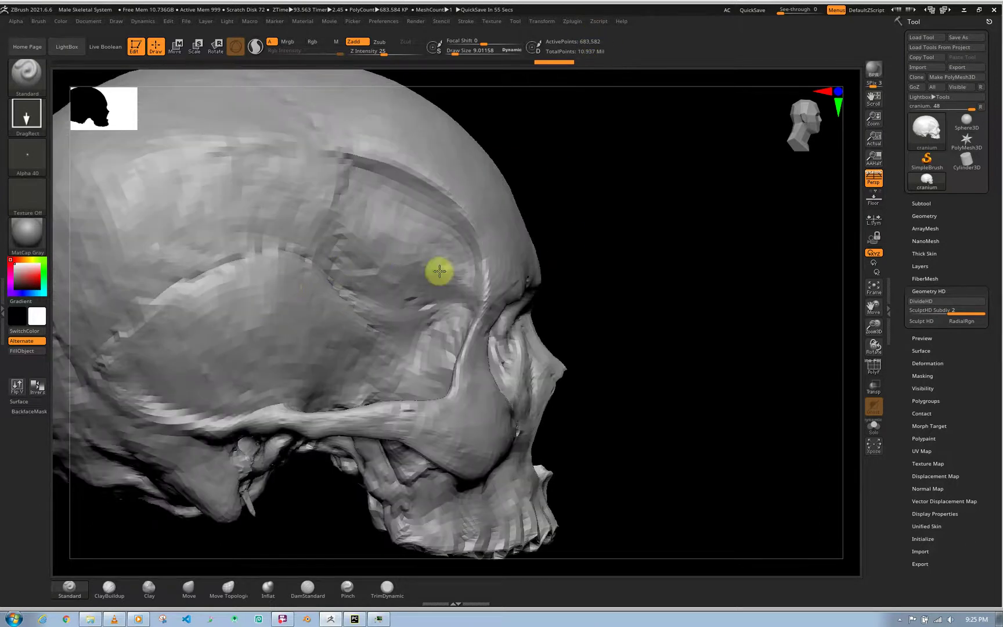
key("a")
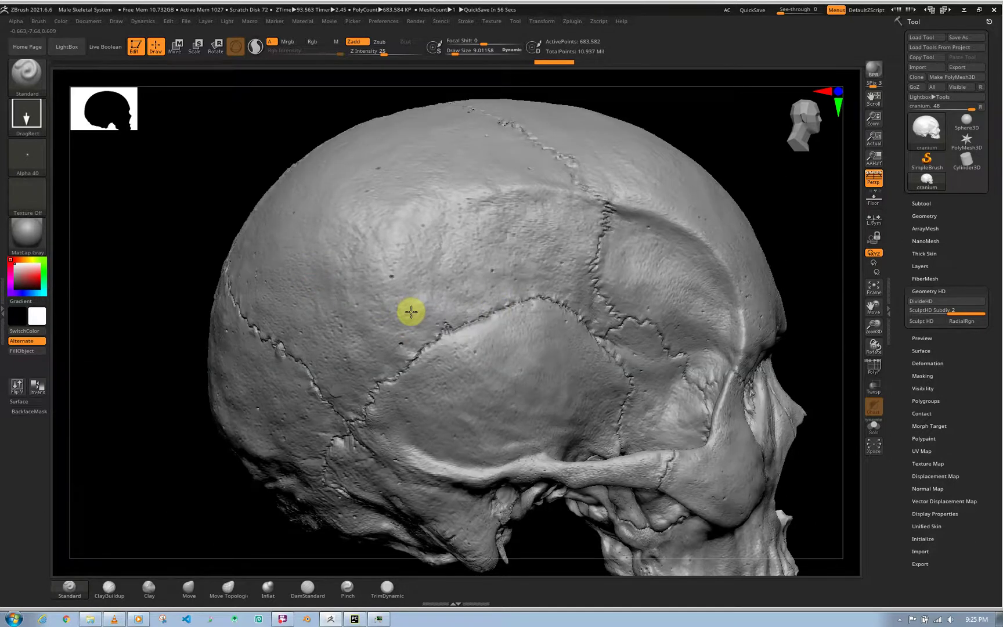
key("a")
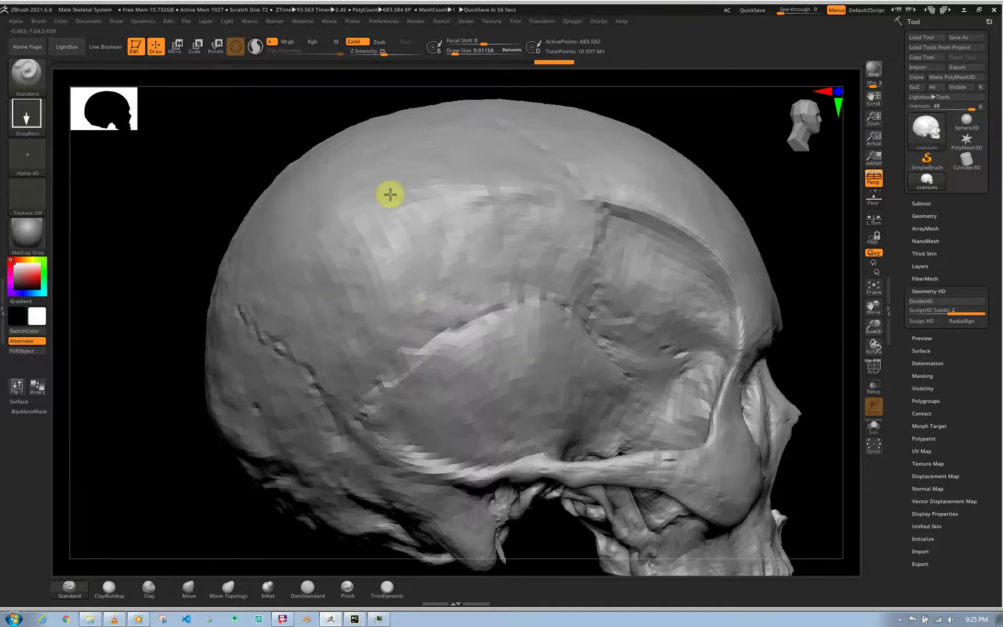
key("a")
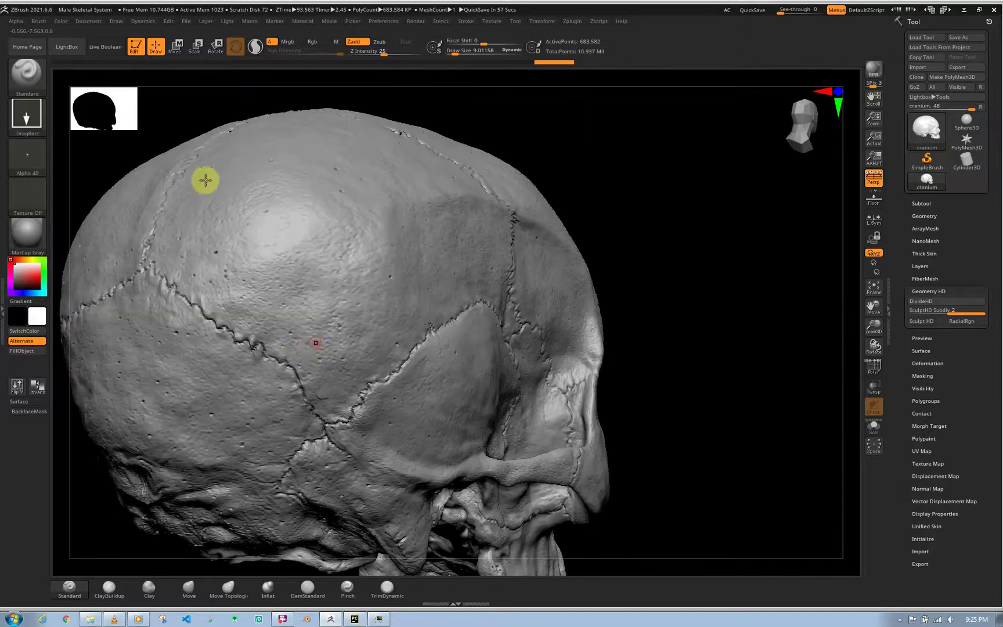
Isolate the cranium vault polygroup and turn Sculpt HD back on at 1.940 million points.
key("ctrl+shift")
key("ctrl+shift")
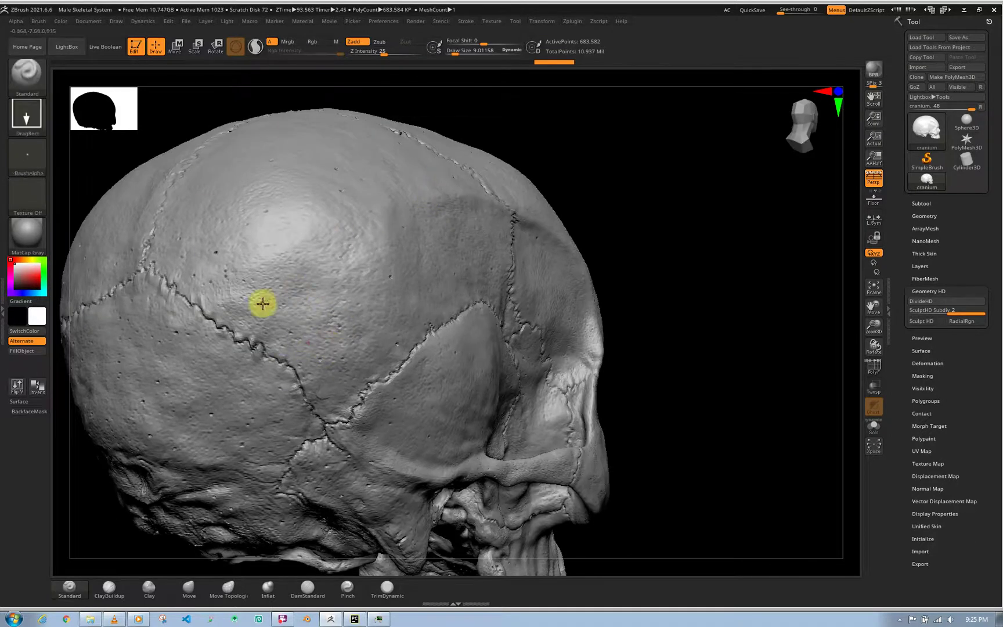
left_click(306, 390, "ctrl+shift")
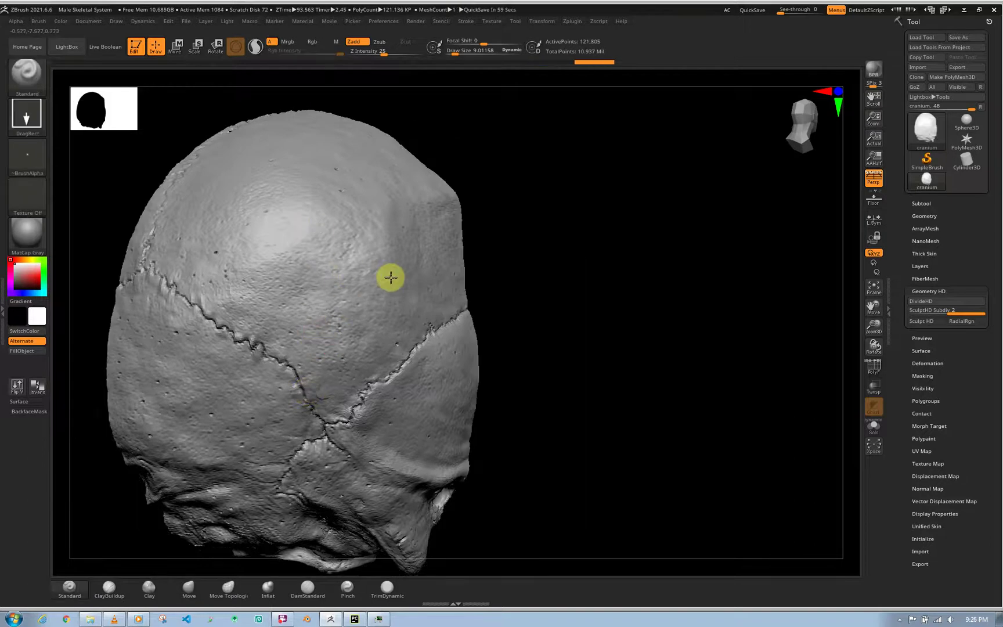
right_click_drag(391, 278, 396, 268, "alt")
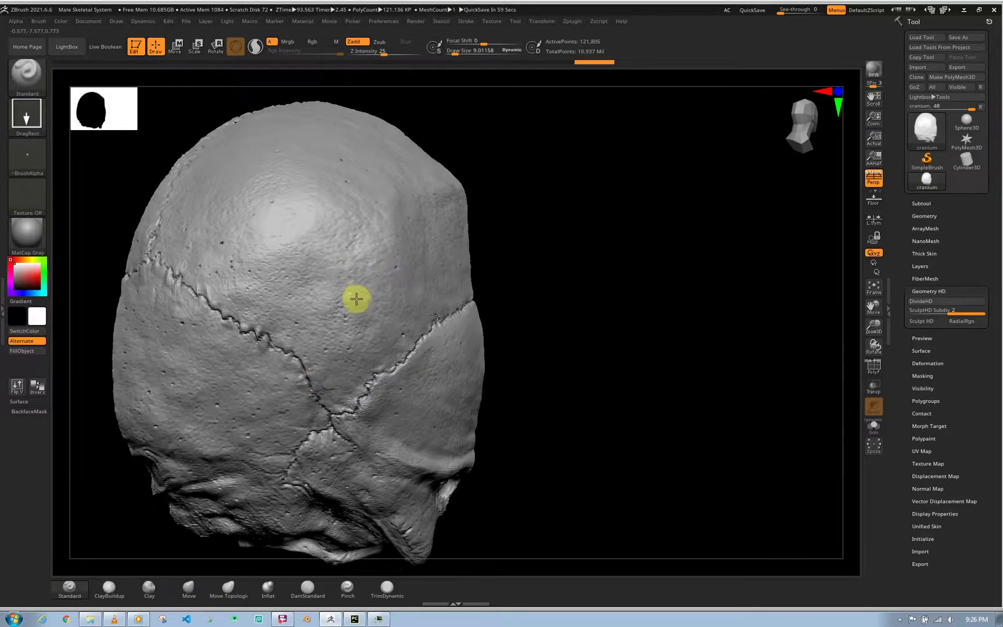
right_click_drag(357, 304, 419, 248, "alt")
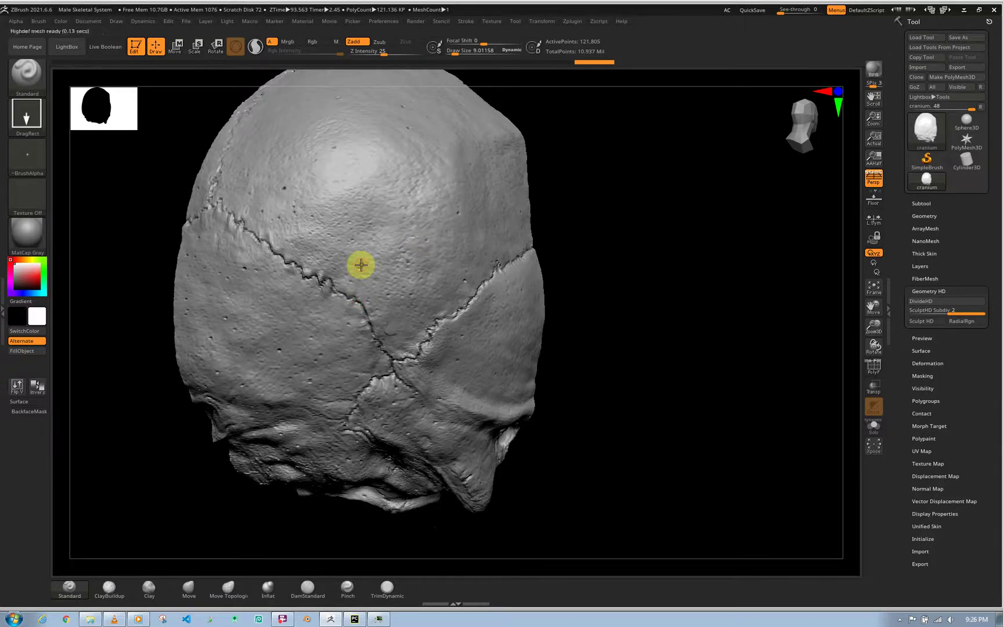
key("a")
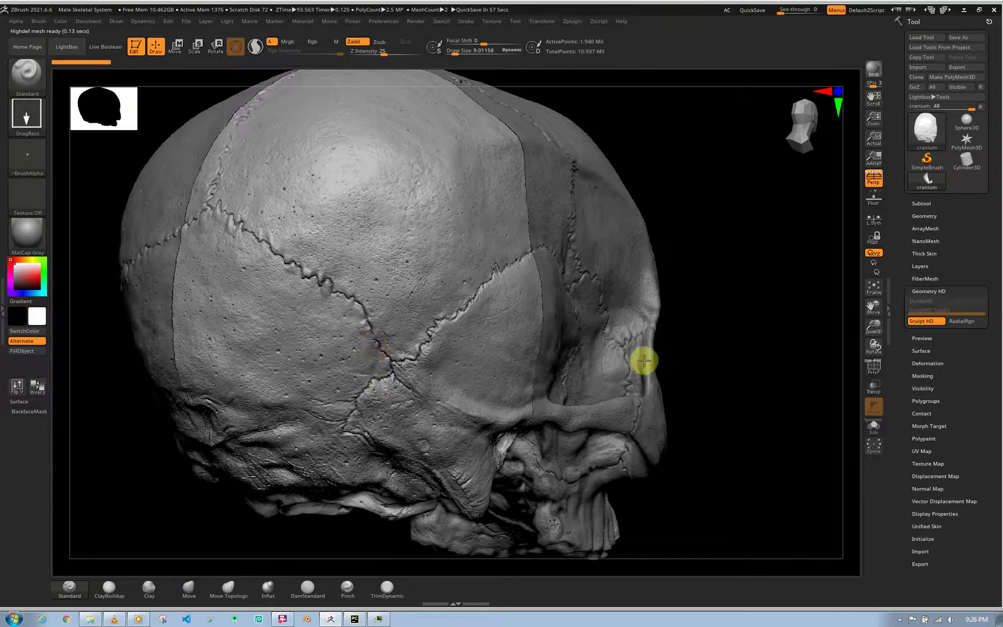
Solo the cranium, zoom into the suture, and set Draw Size to 4.5607.
left_click_drag(730, 387, 742, 392)
left_click(873, 430)
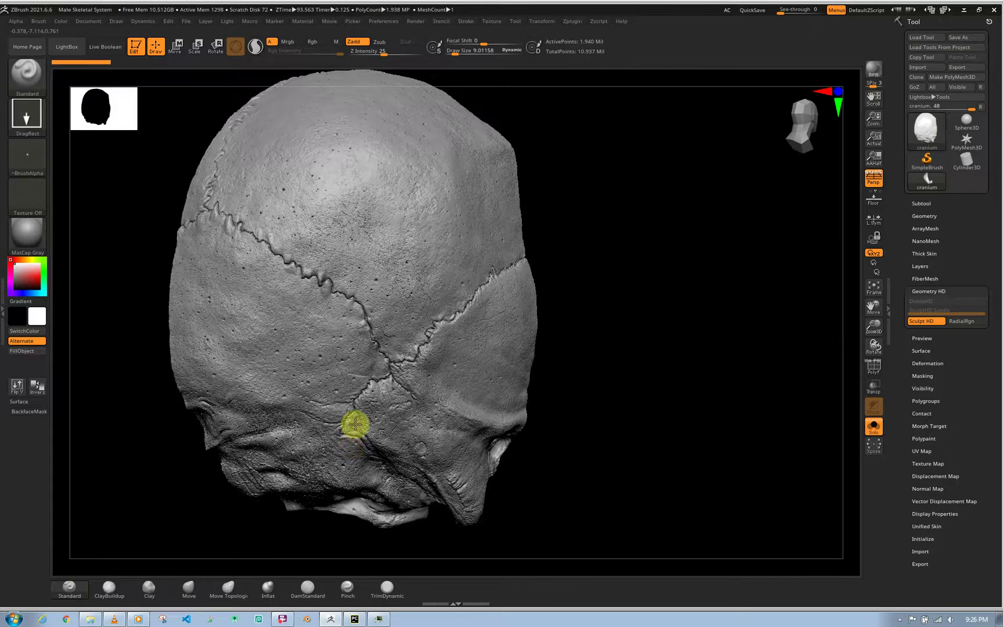
right_click_drag(356, 425, 361, 467)
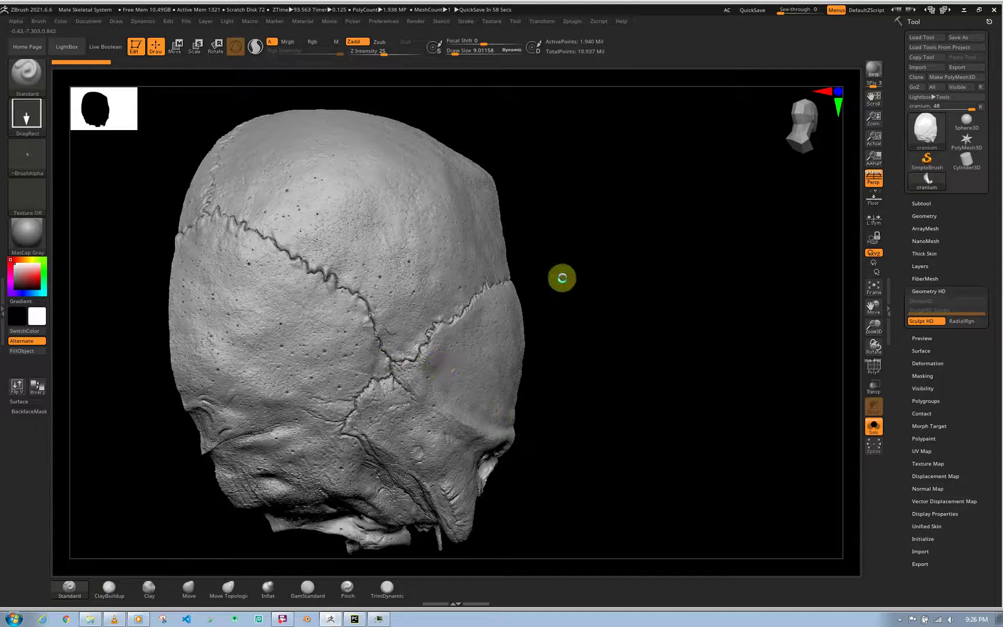
scroll(383, 312, "up", 5)
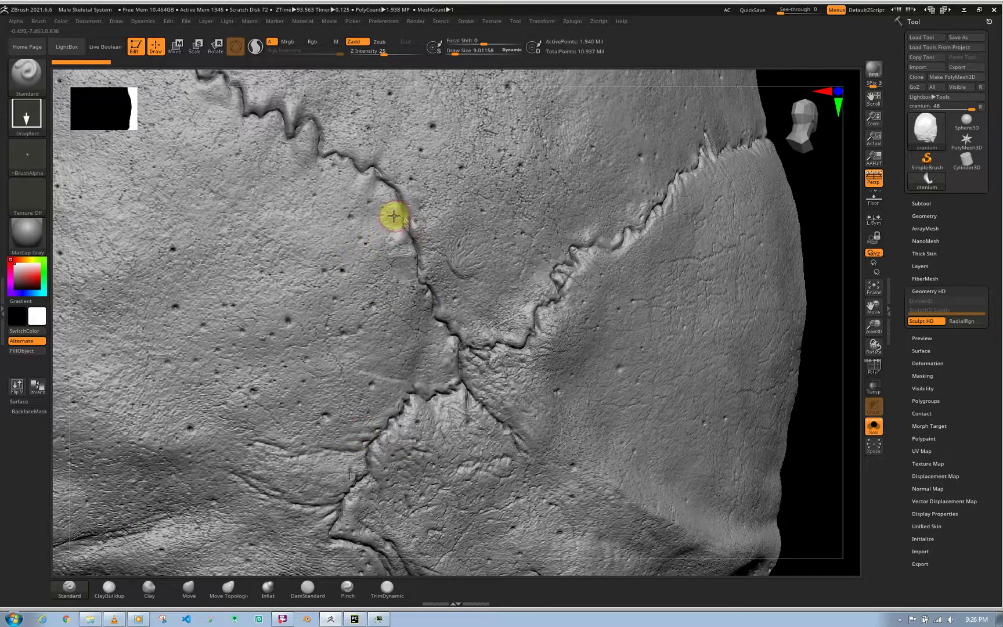
key("s")
left_click(371, 230)
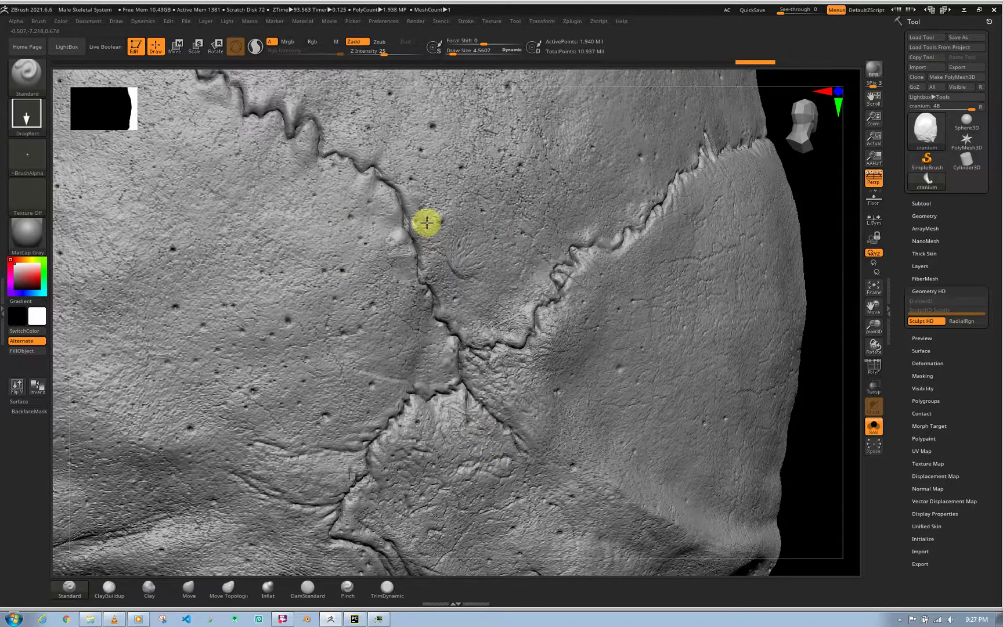
right_click_drag(426, 223, 426, 206, "alt")
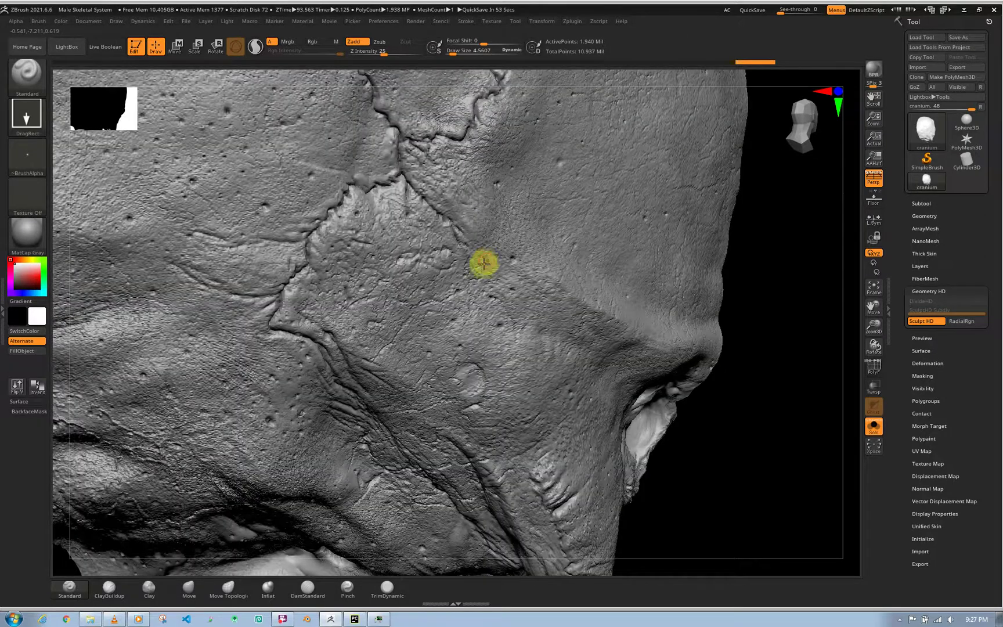
Switch the brush to a Dots stroke with Alpha Off.
left_click(486, 262)
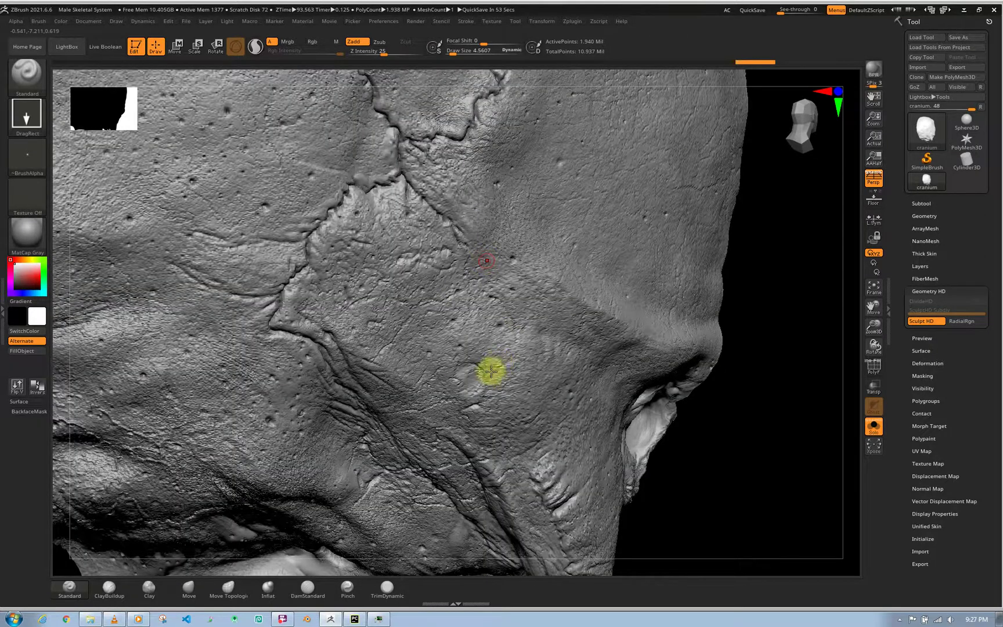
left_click(55, 324)
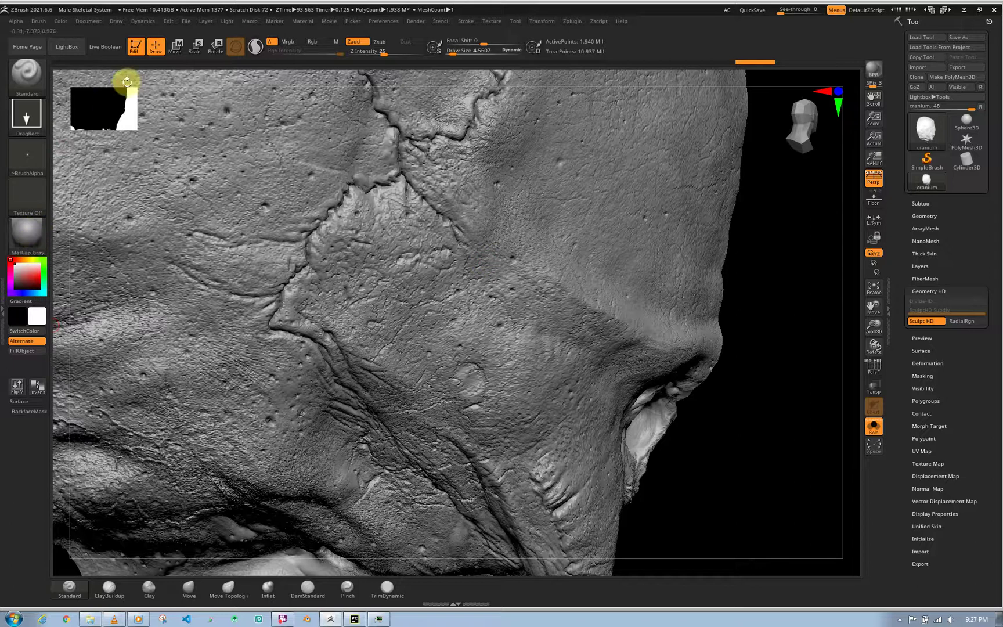
left_click(32, 122)
left_click(29, 131)
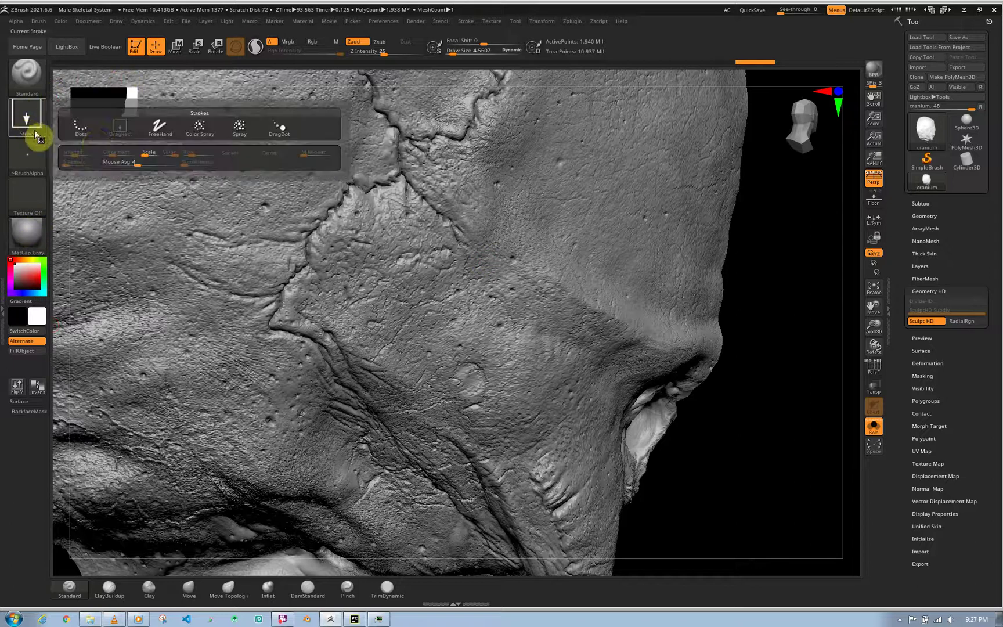
left_click(80, 127)
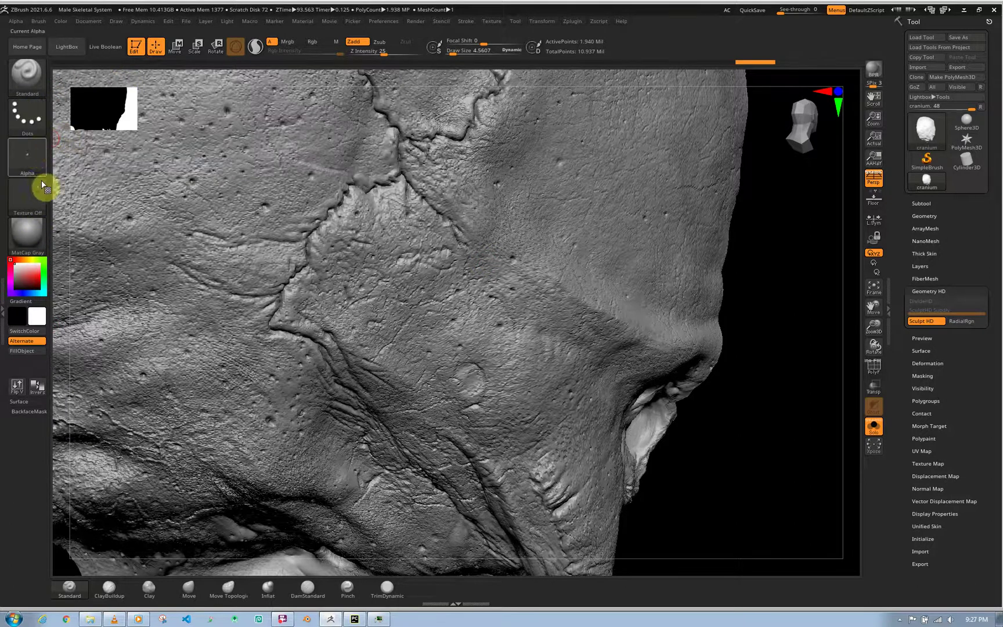
left_click(27, 162)
left_click(97, 165)
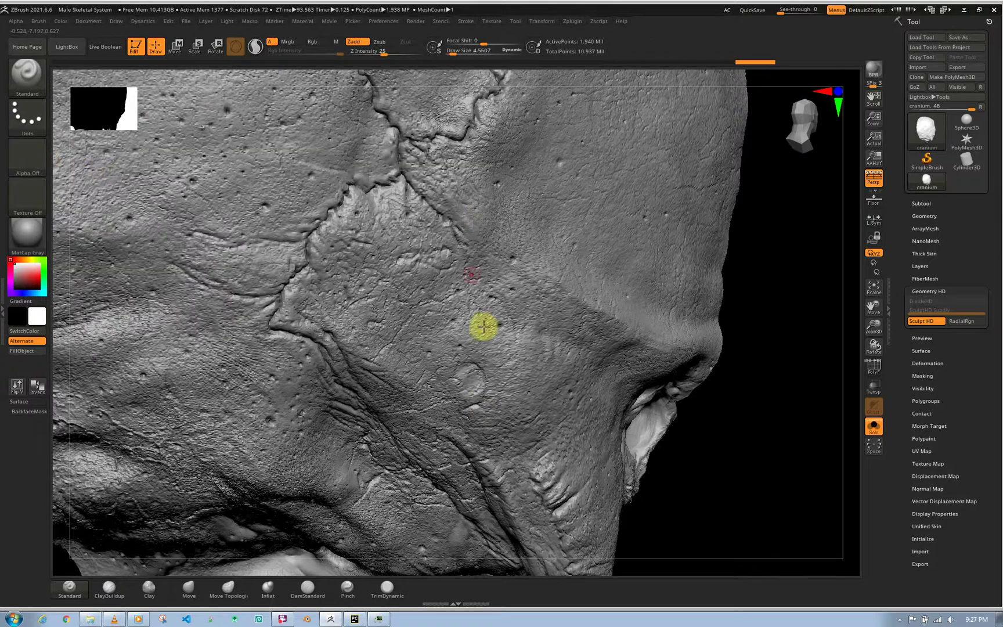
Select the cranium subtool, show its polypaint, store the HD detail and exit HD to the base mesh.
left_click(921, 204)
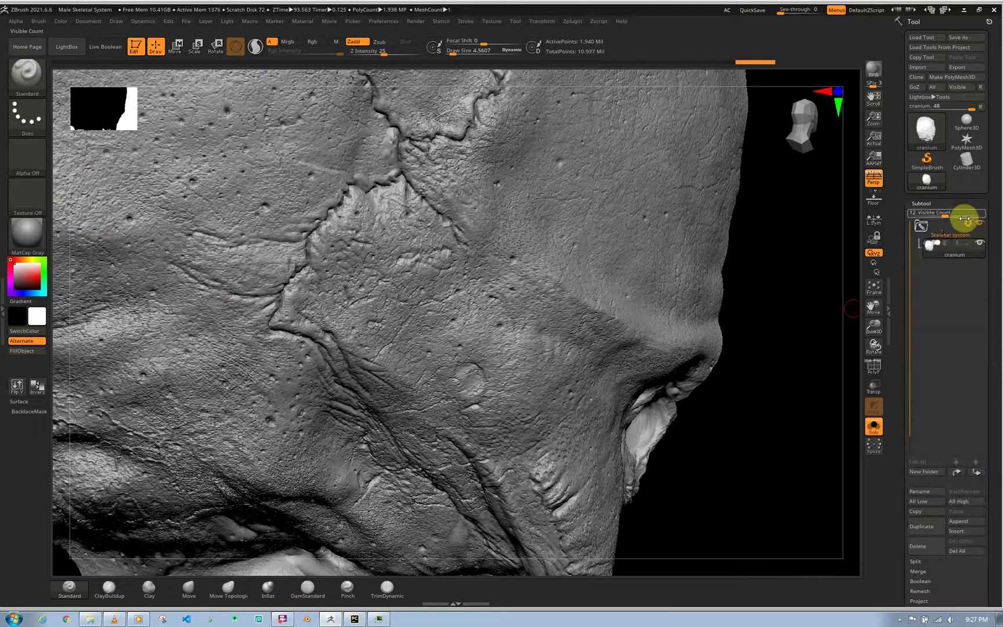
left_click(971, 249)
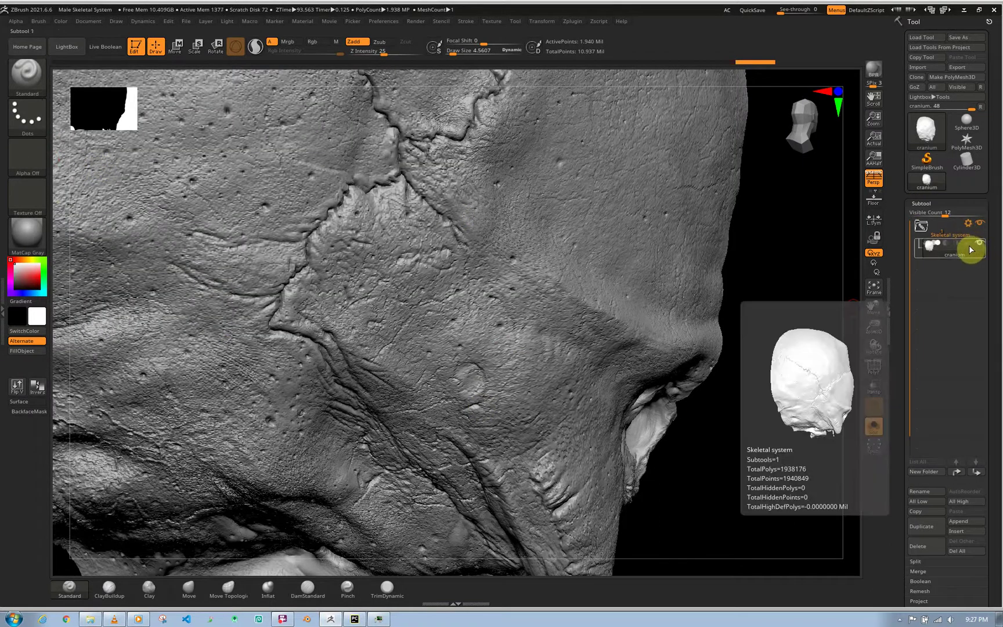
left_click(968, 244)
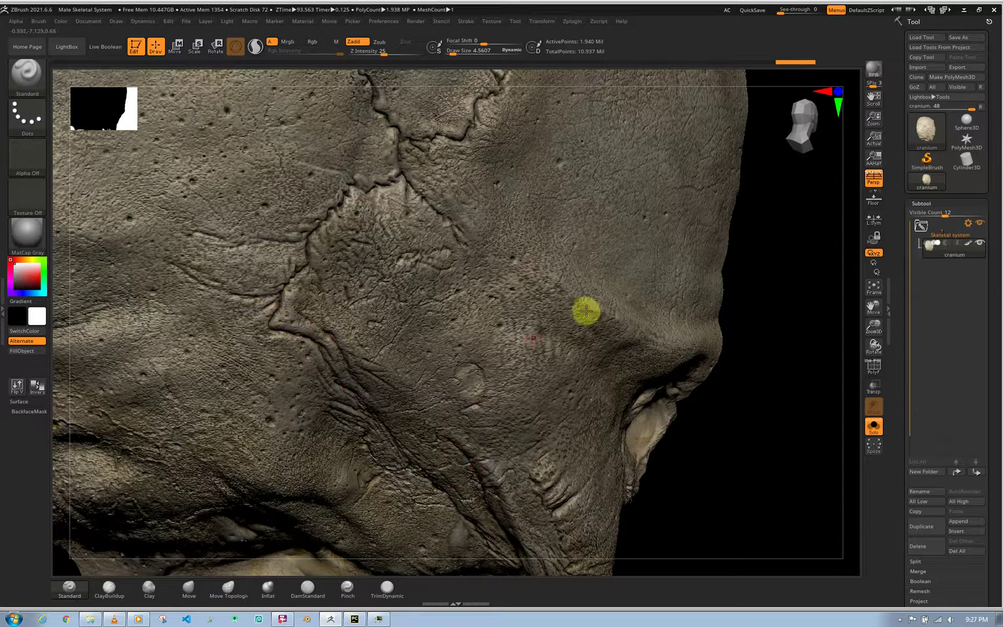
left_click(954, 246)
key("a")
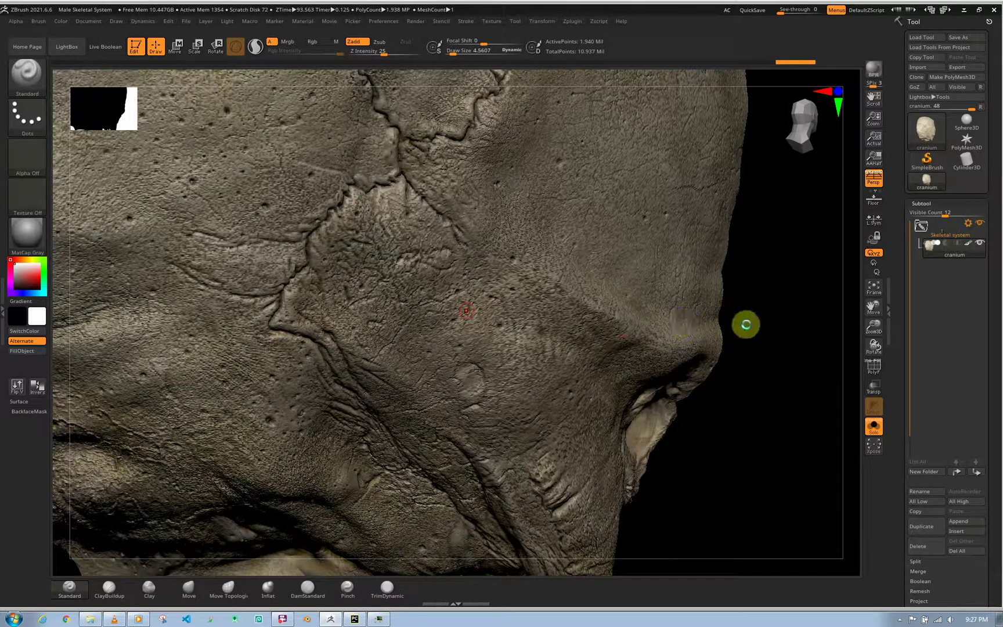
key("shift+d")
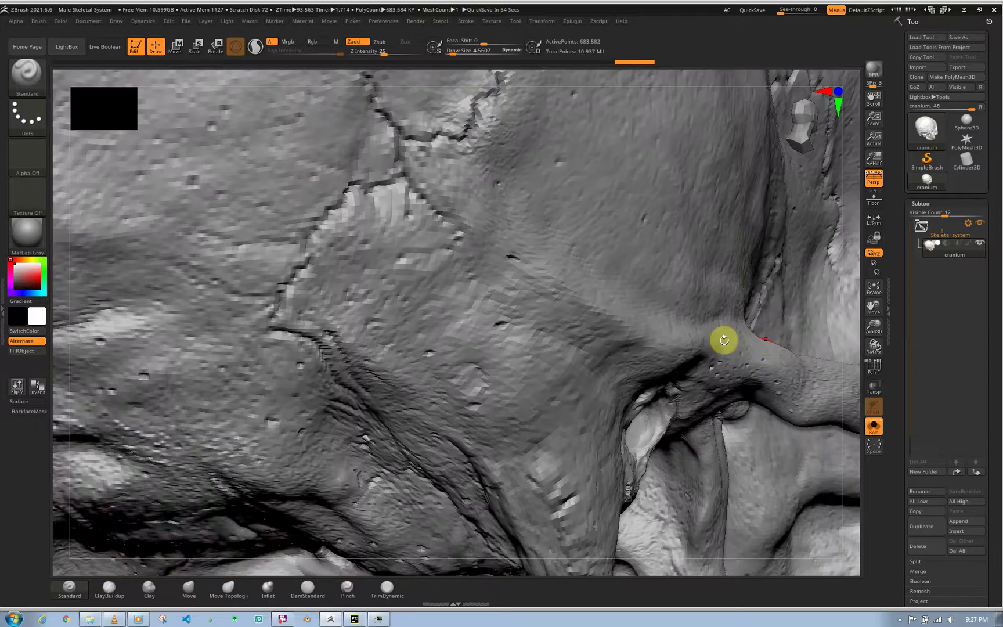
Frame the skull, drop the cranium to its lowest subdivision level and show its PolyF wireframe.
left_click(672, 320)
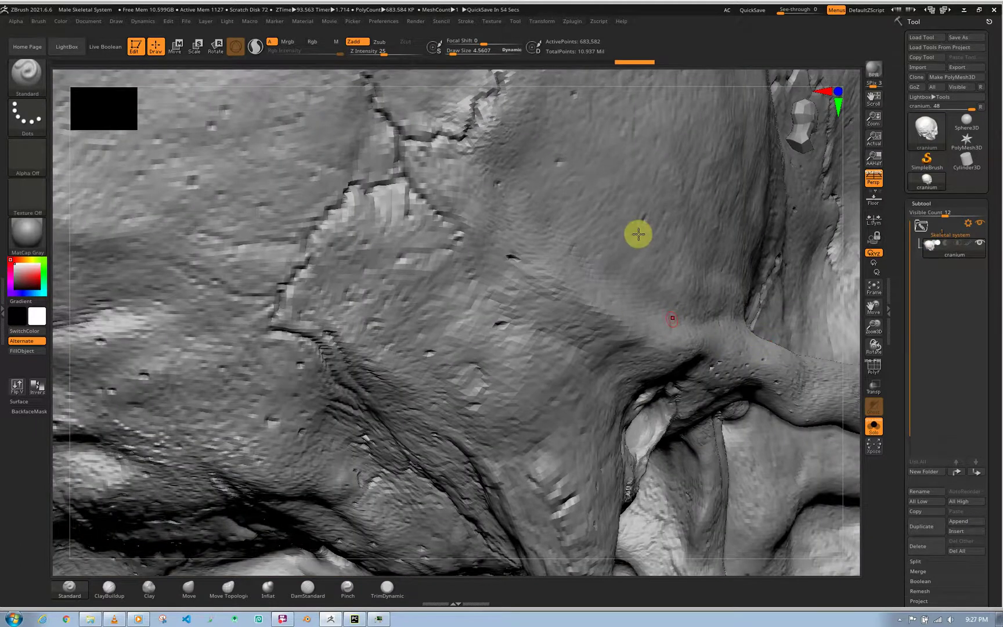
key("f")
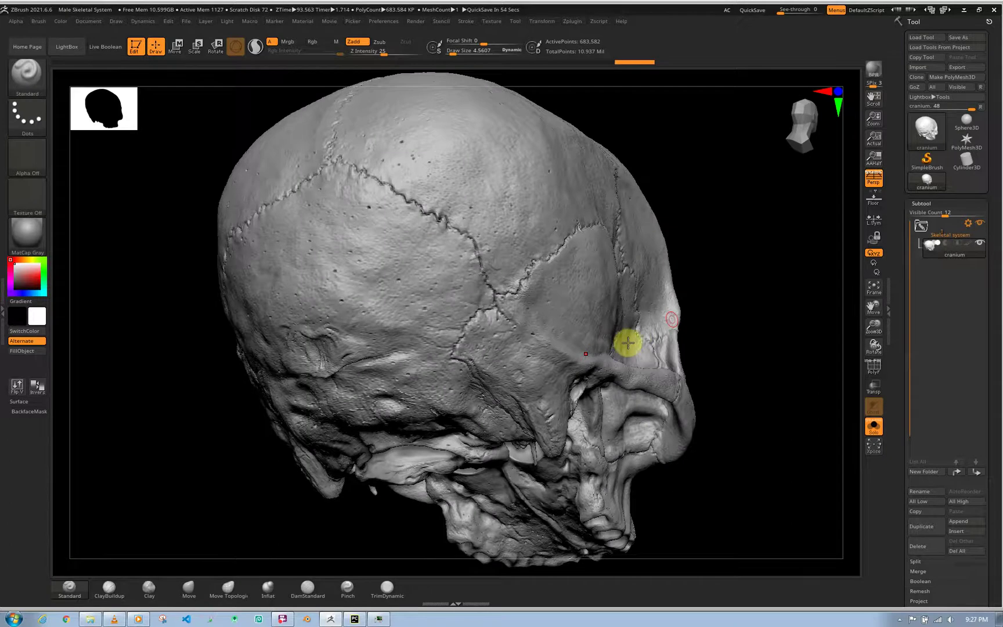
right_click_drag(629, 348, 765, 246)
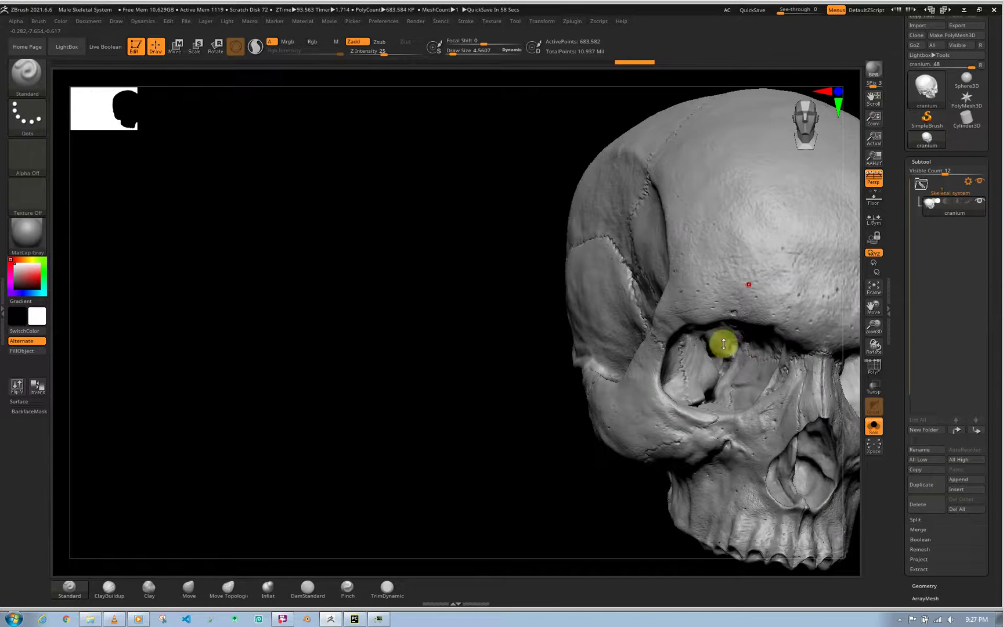
mouse_move(723, 345)
left_mouse_down()
mouse_move(593, 82)
mouse_move(640, 312)
mouse_move(661, 355)
mouse_move(684, 343)
left_mouse_up()
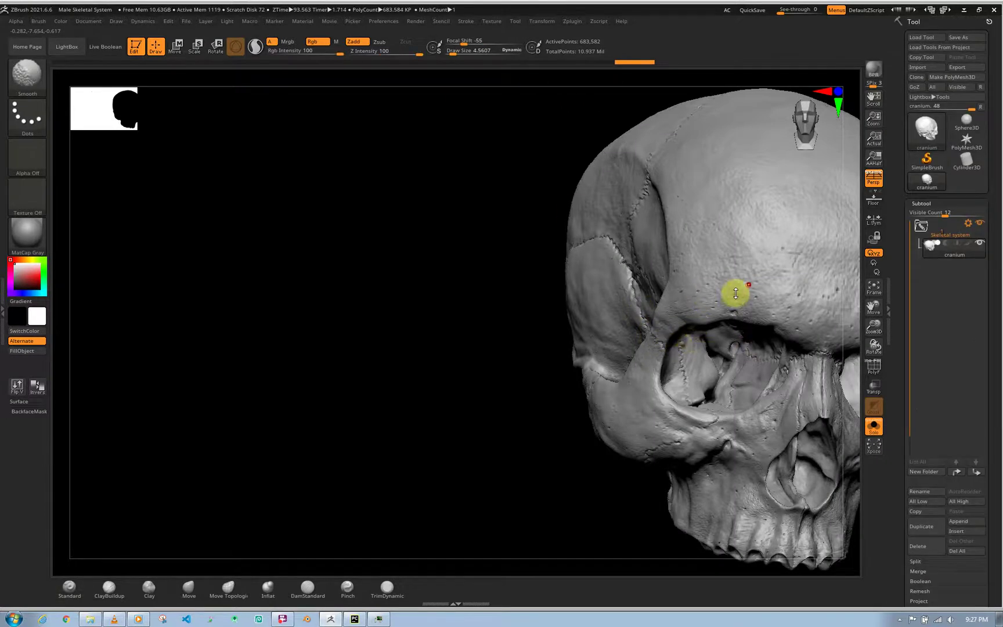
key("shift+f")
key("shift+f")
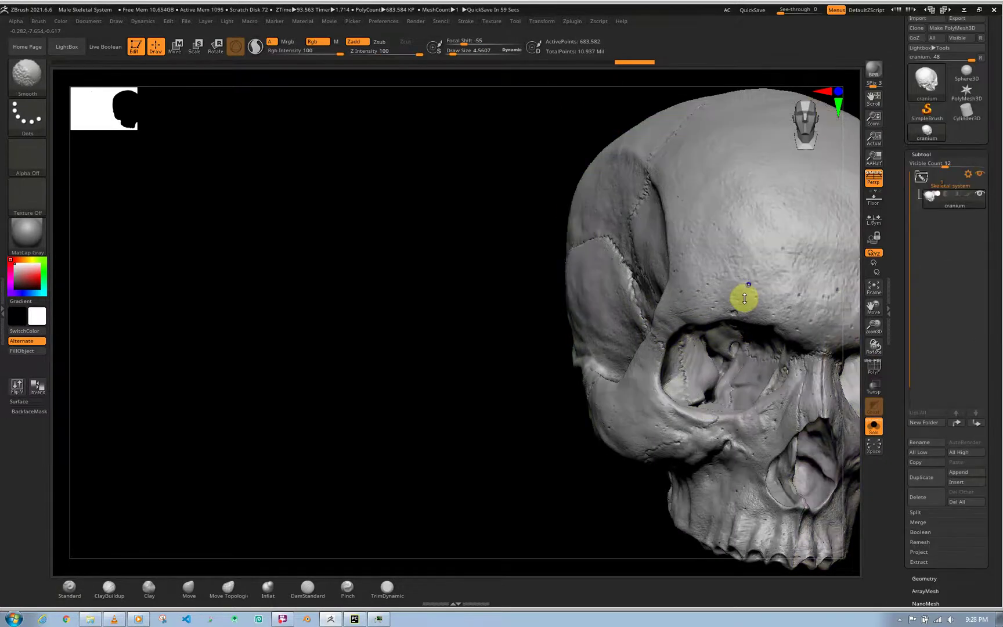
key("shift+f")
key("shift+f")
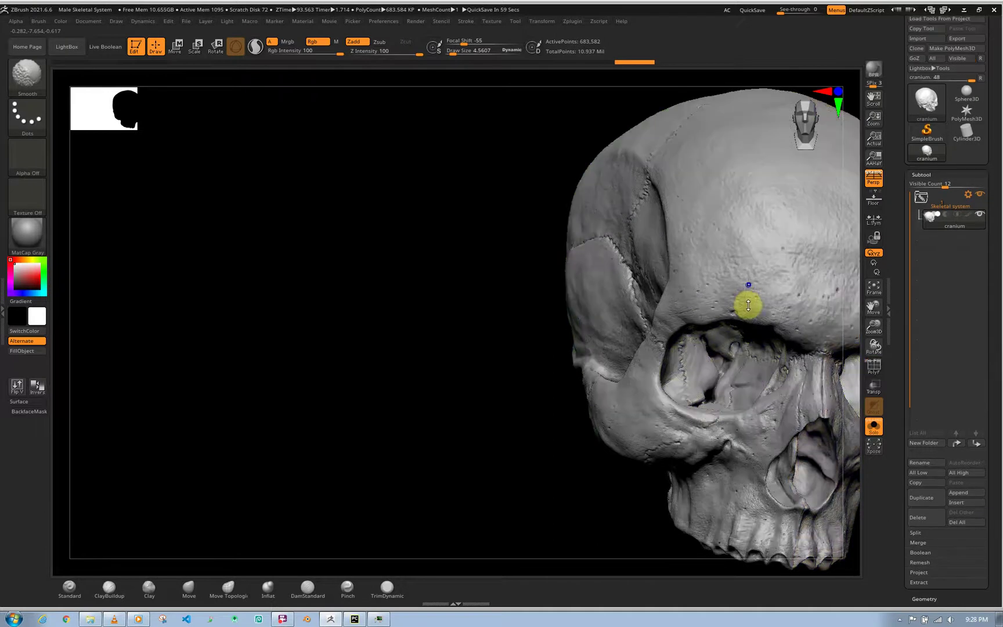
key("shift+d")
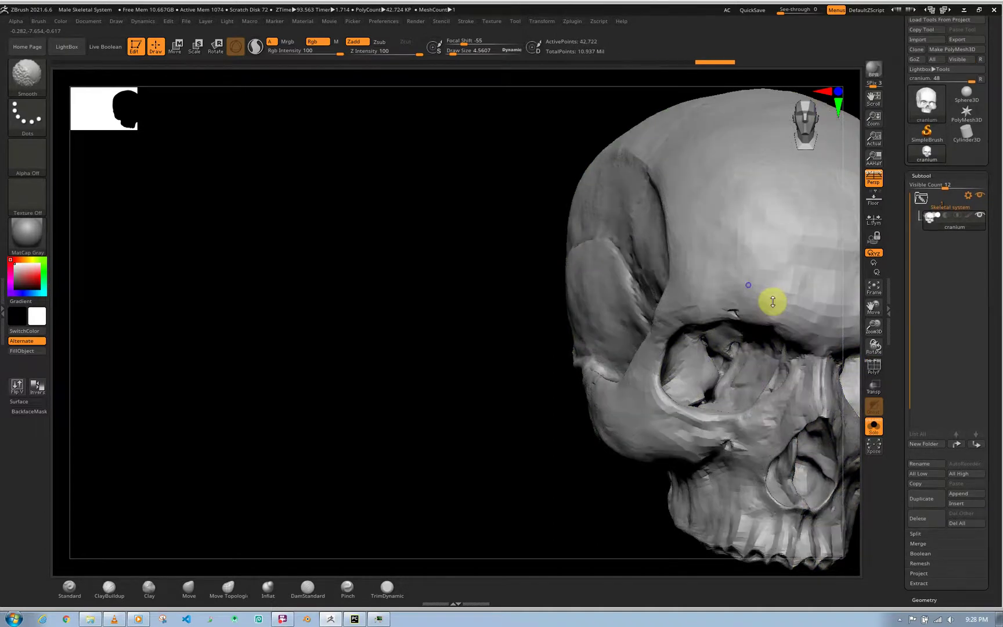
key("shift+d")
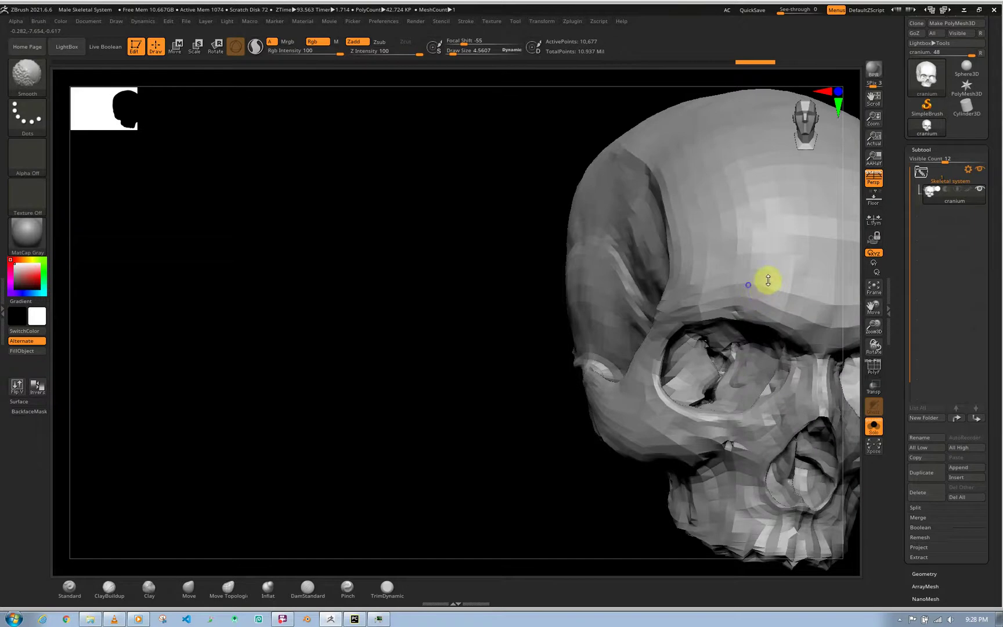
key("shift+f")
Morph the cranium into its flattened UV layout, frame it, then morph it back to 3D.
key("f")
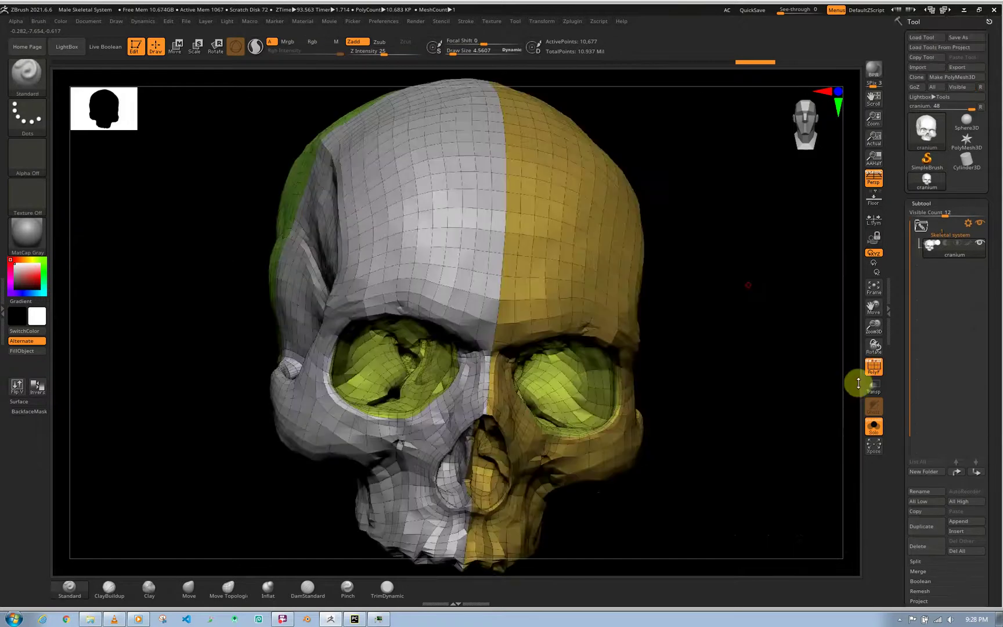
left_click_drag(994, 407, 992, 247)
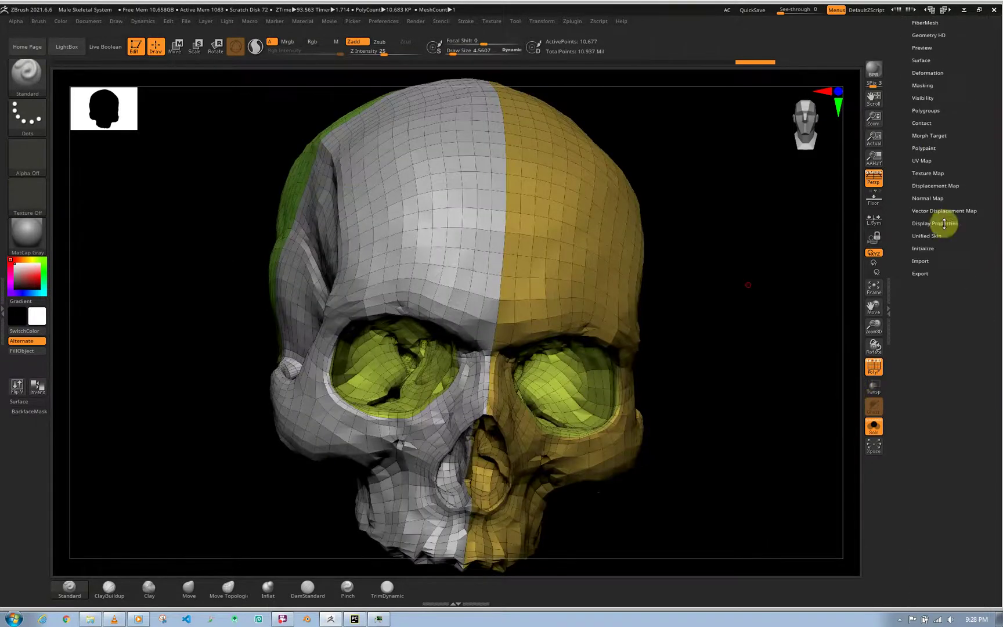
left_click(929, 159)
left_click_drag(946, 197, 957, 349)
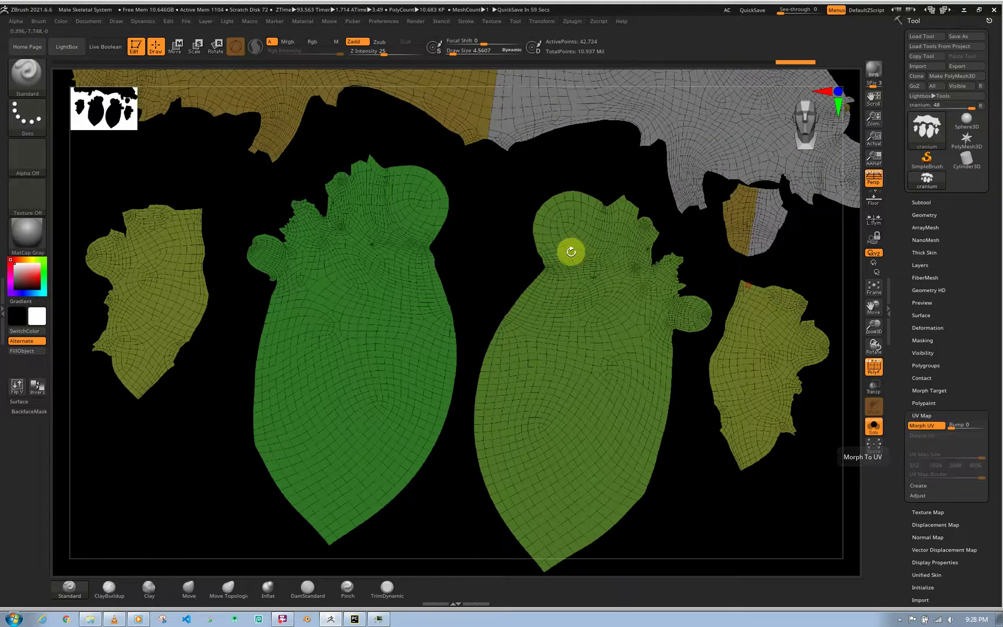
key("f")
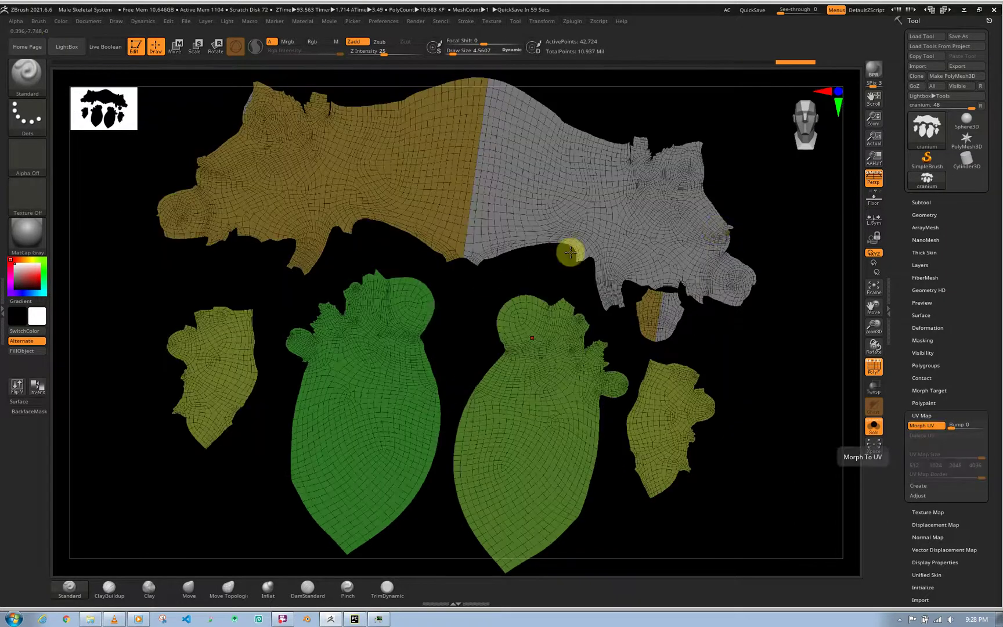
left_click(925, 428)
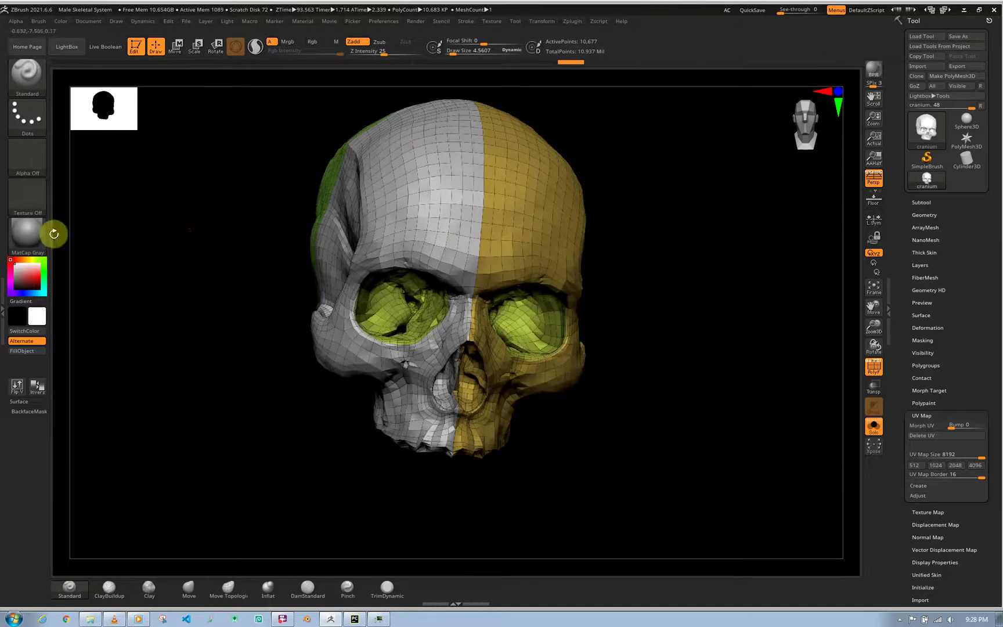
Open the Zplugin list and browse the Geometry and Geometry HD settings.
left_click(4, 244)
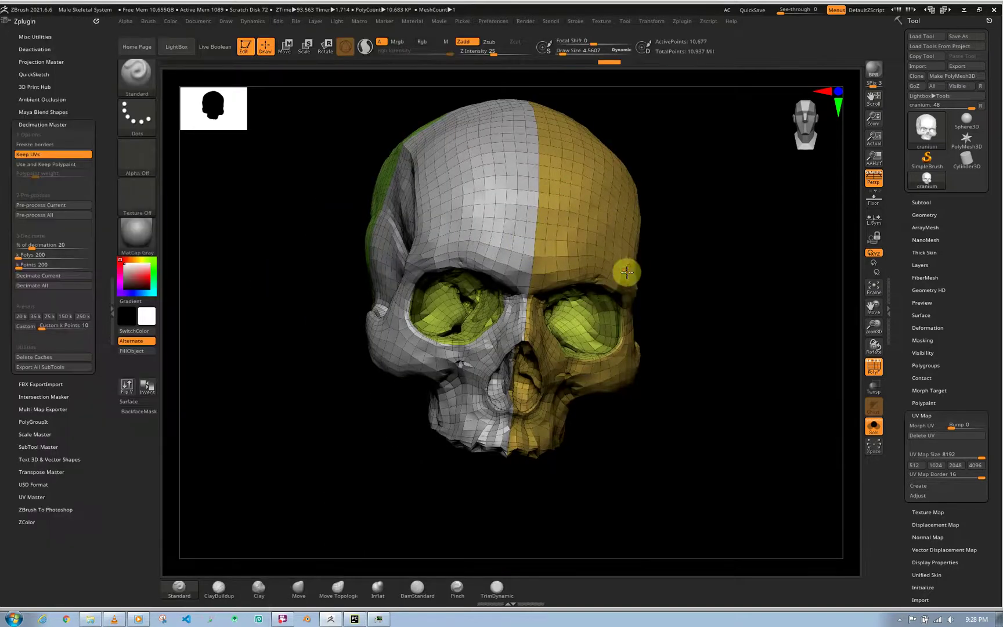
left_click(942, 215)
left_click(932, 215)
left_click(945, 290)
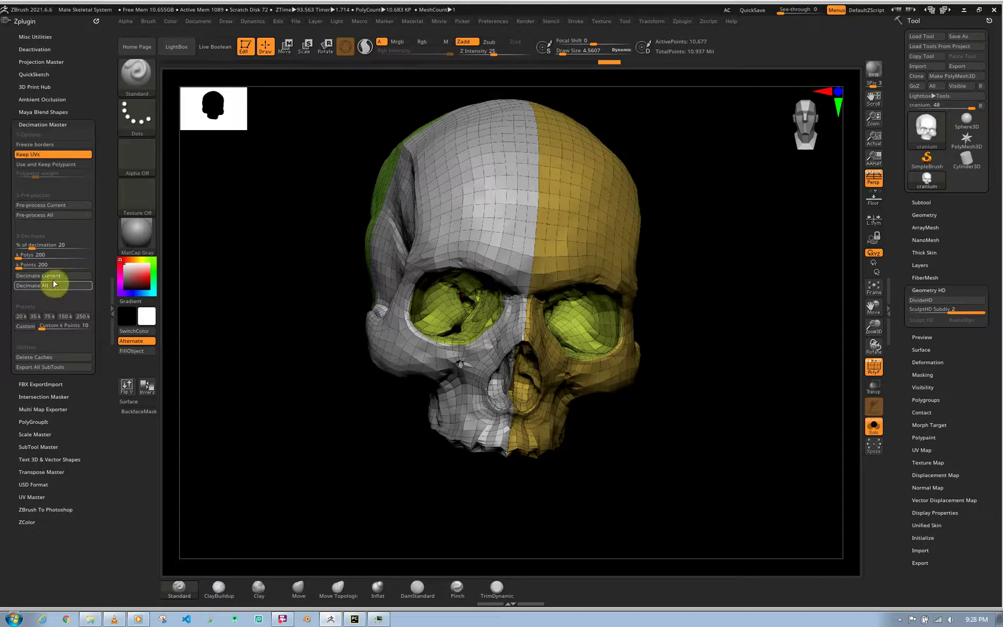
left_click(70, 123)
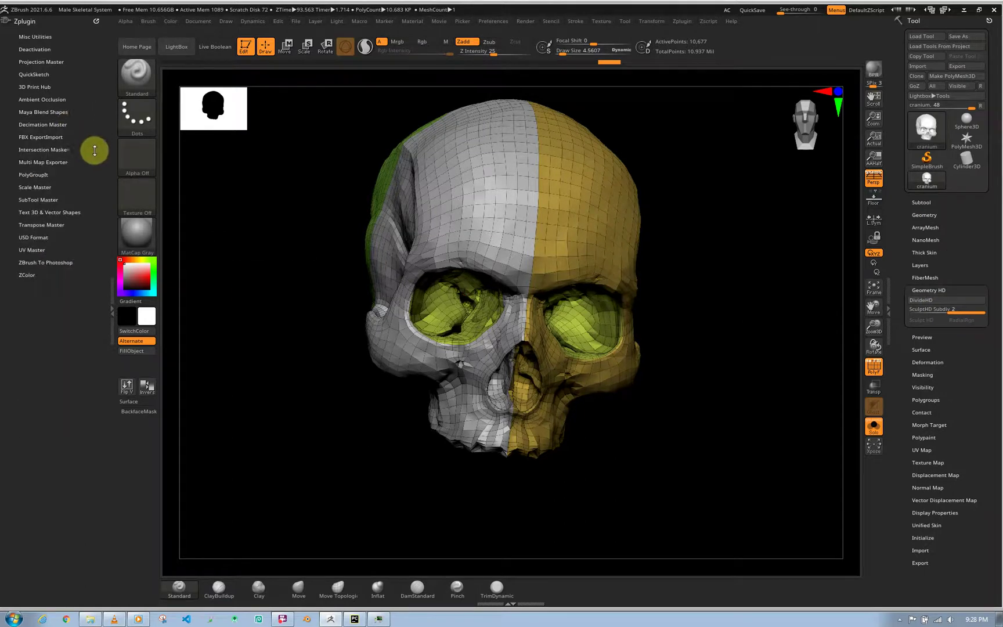
Expand Texture Map > Create to reveal New From Polypaint.
left_click(959, 474)
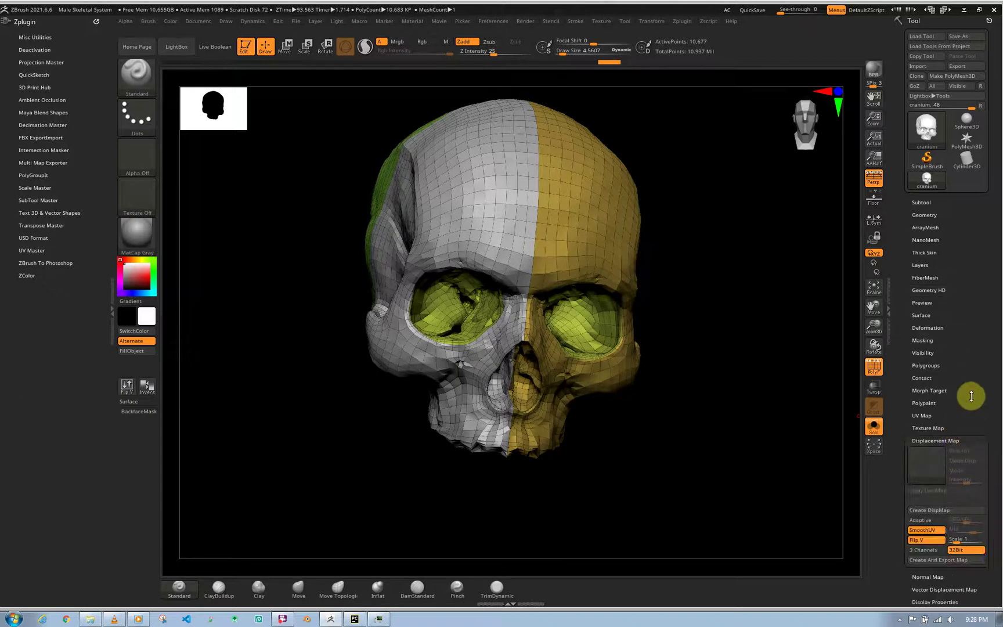
scroll(957, 407, "down", 1)
left_click(940, 387)
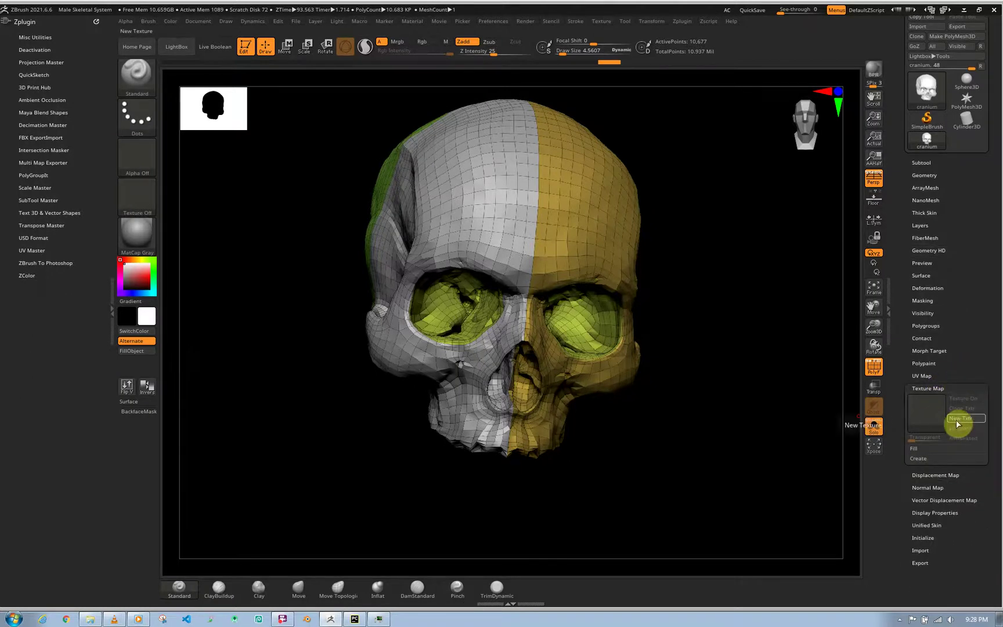
left_click(937, 458)
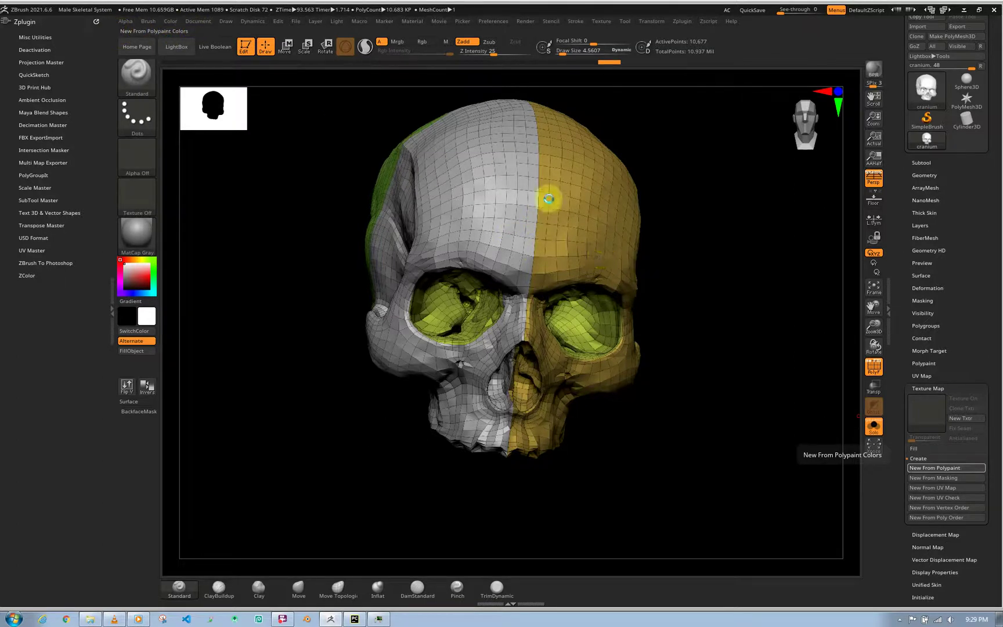
Create an 8192×8192 texture from polypaint and confirm 32-bit displacement map output.
left_click(946, 467)
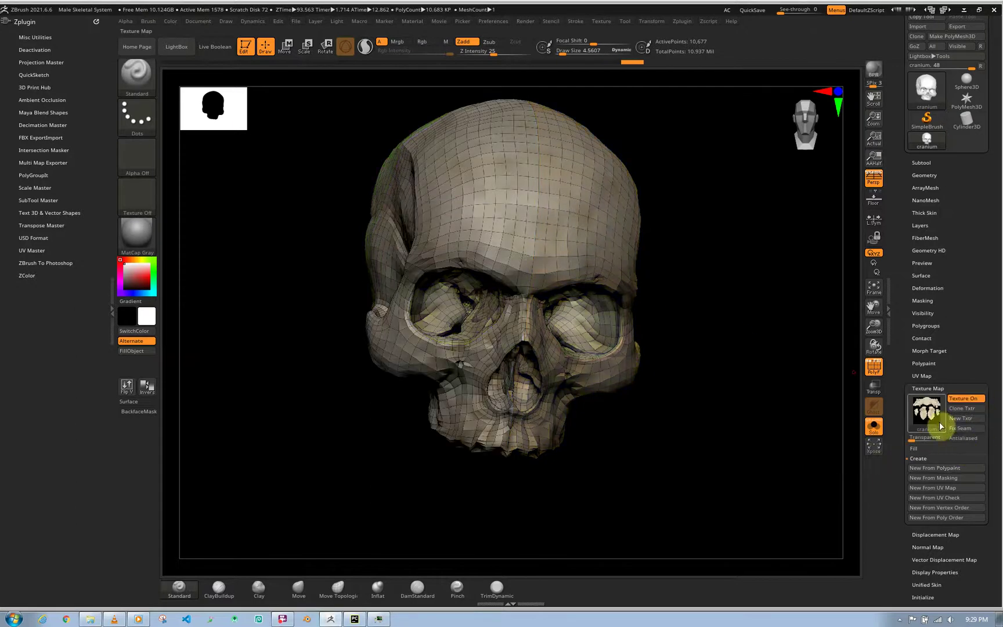
mouse_move(928, 410)
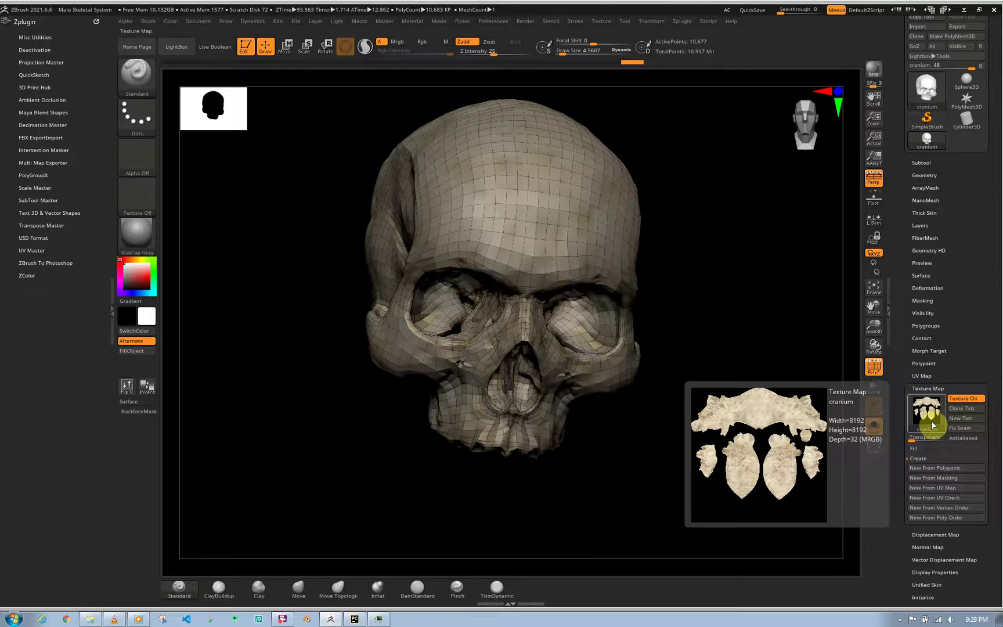
left_click(928, 388)
left_click(936, 401)
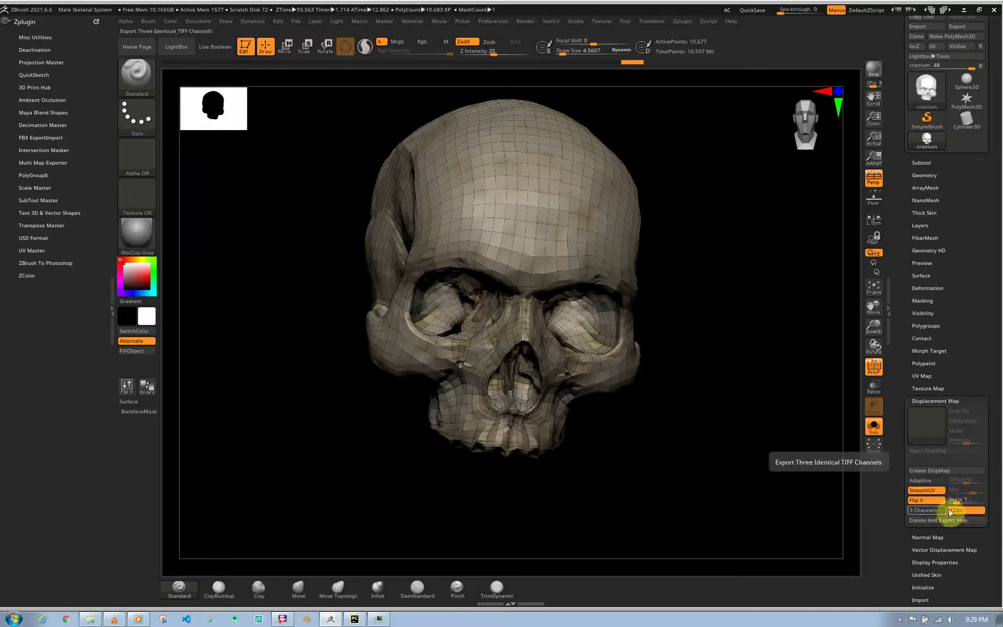
left_click(965, 512)
left_click(936, 401)
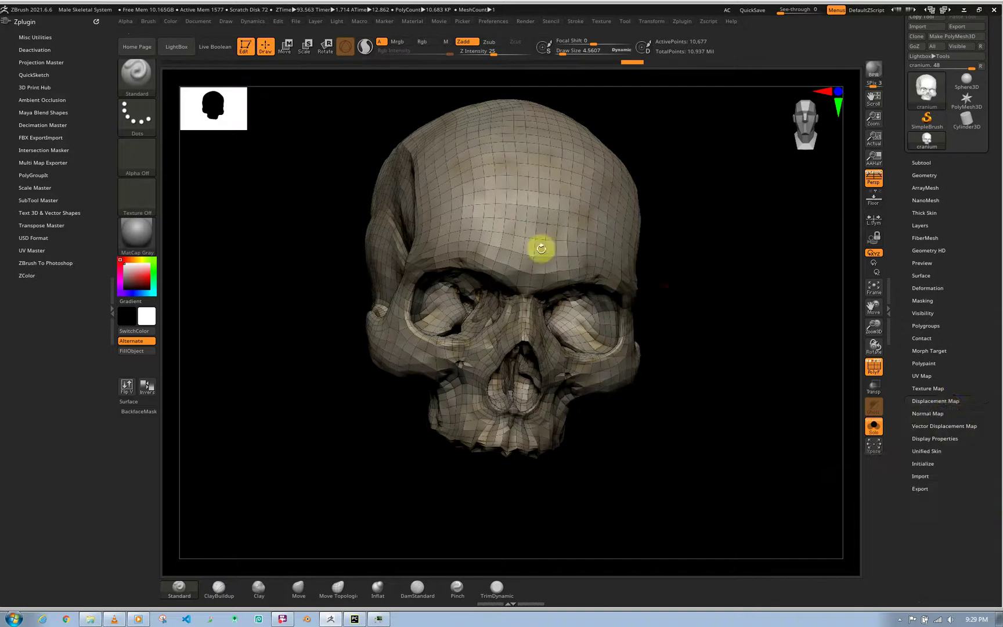
Enable Displacement, Normal and Texture from Polypaint export at 8192 map size with Switch MT on.
left_click(55, 162)
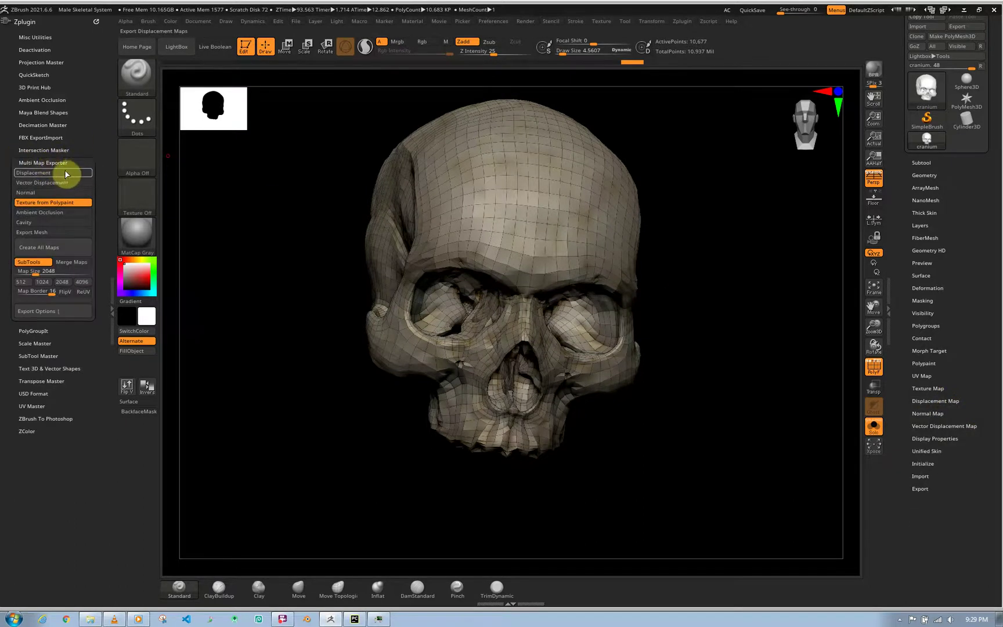
left_click(61, 173)
left_click(55, 202)
left_click(55, 193)
left_click(56, 201)
left_click_drag(96, 236, 96, 200)
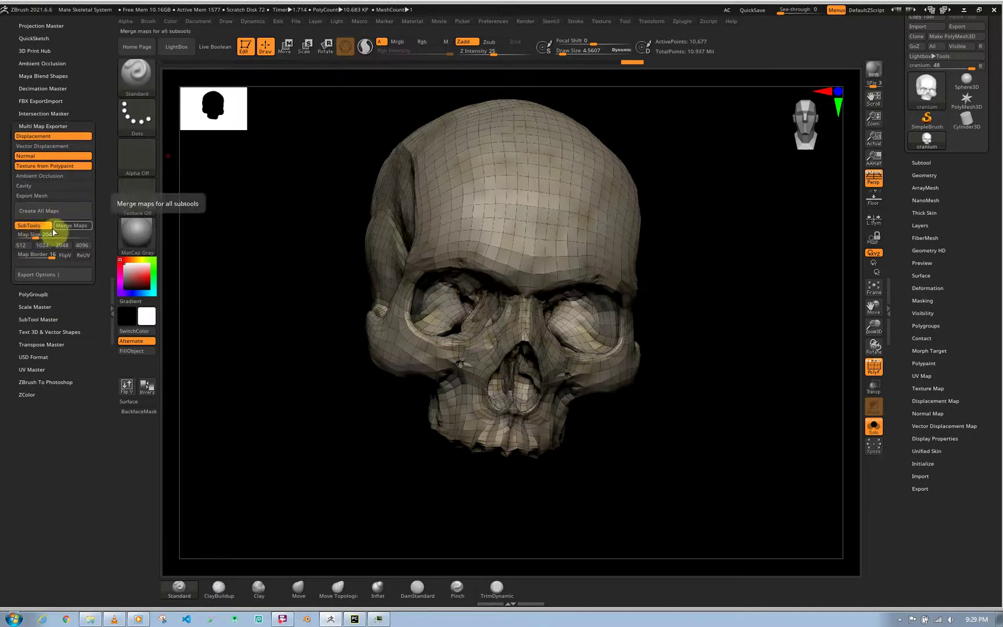
left_click(83, 246)
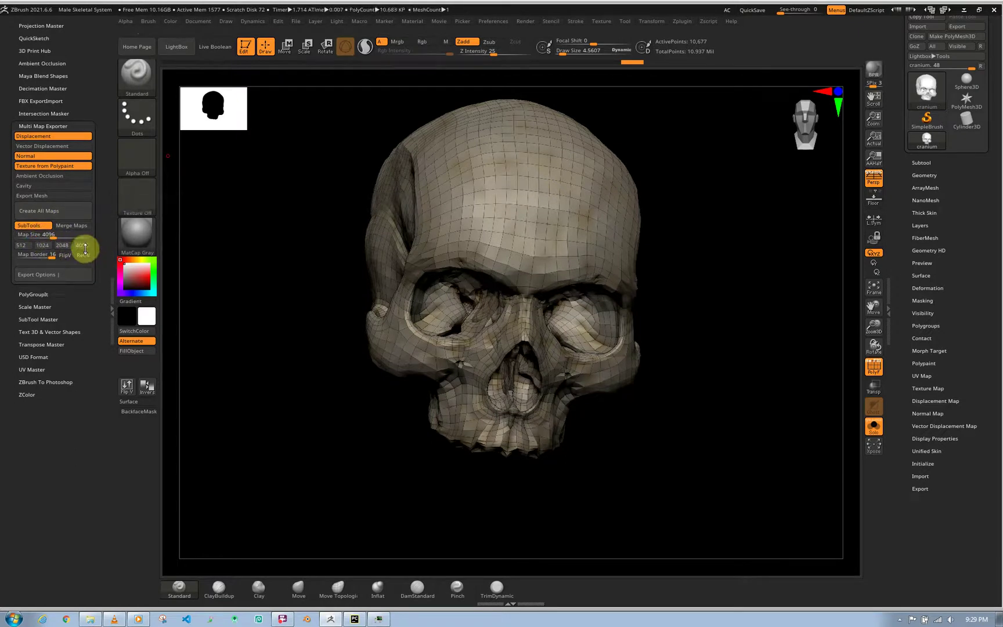
left_click_drag(54, 234, 89, 233)
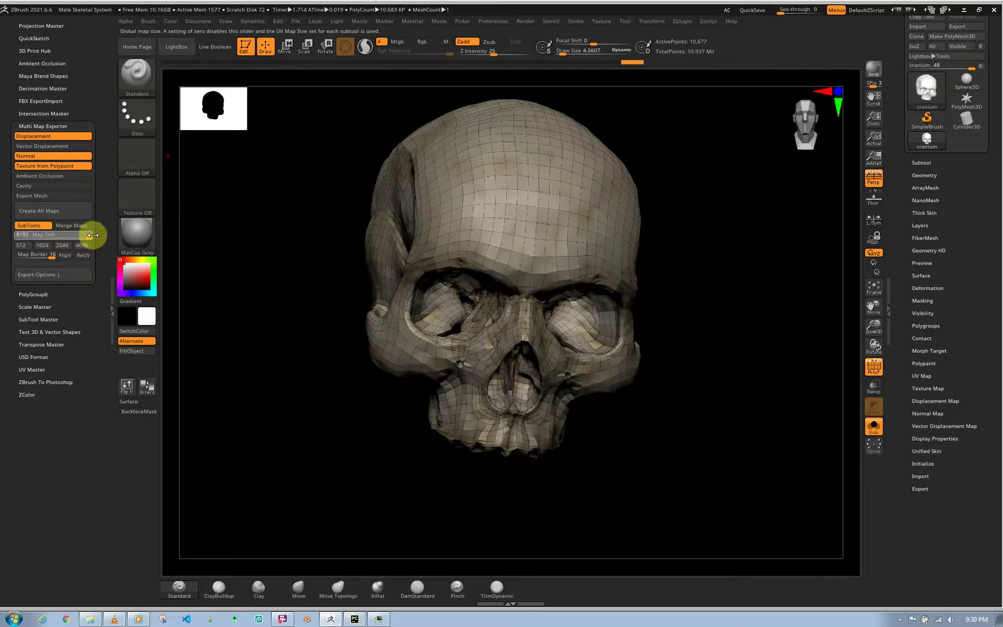
left_click(44, 277)
left_click_drag(97, 293, 97, 260)
left_click(76, 249)
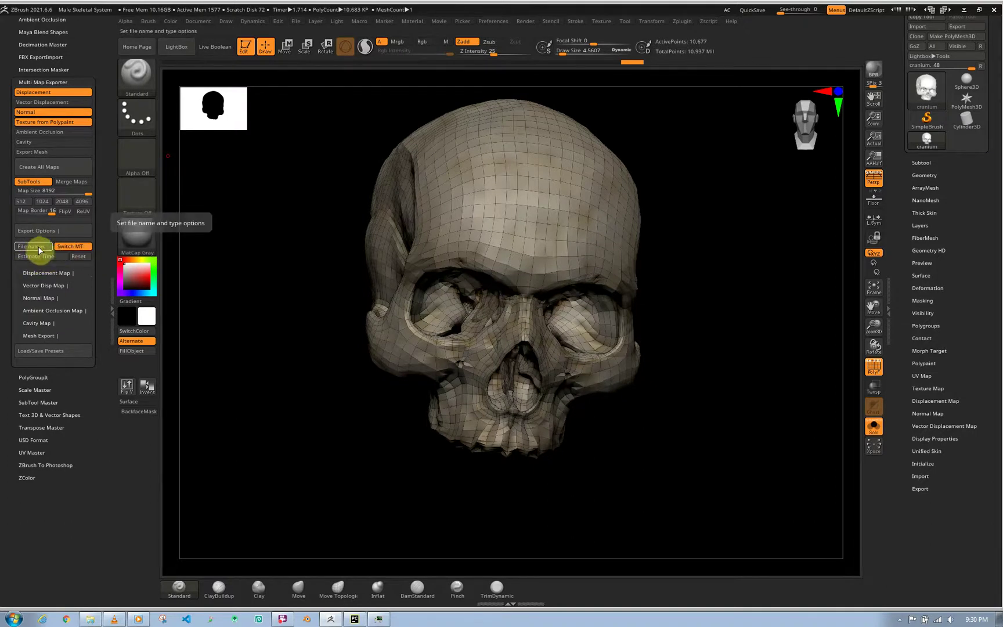
Review the displacement export settings, including the 0.5 mid value, and the normal map settings.
left_click(54, 272)
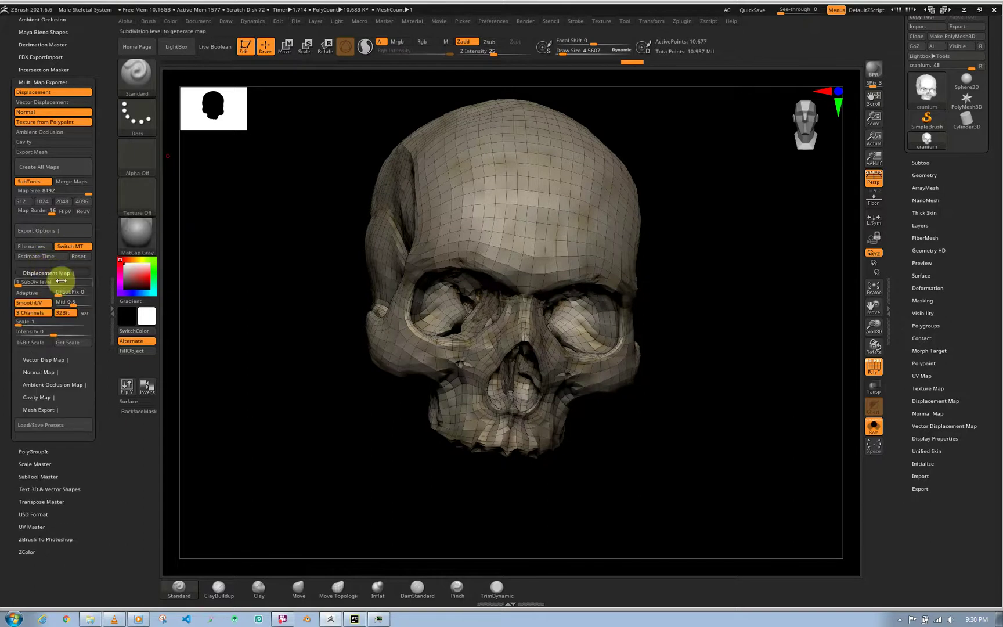
left_click(19, 284)
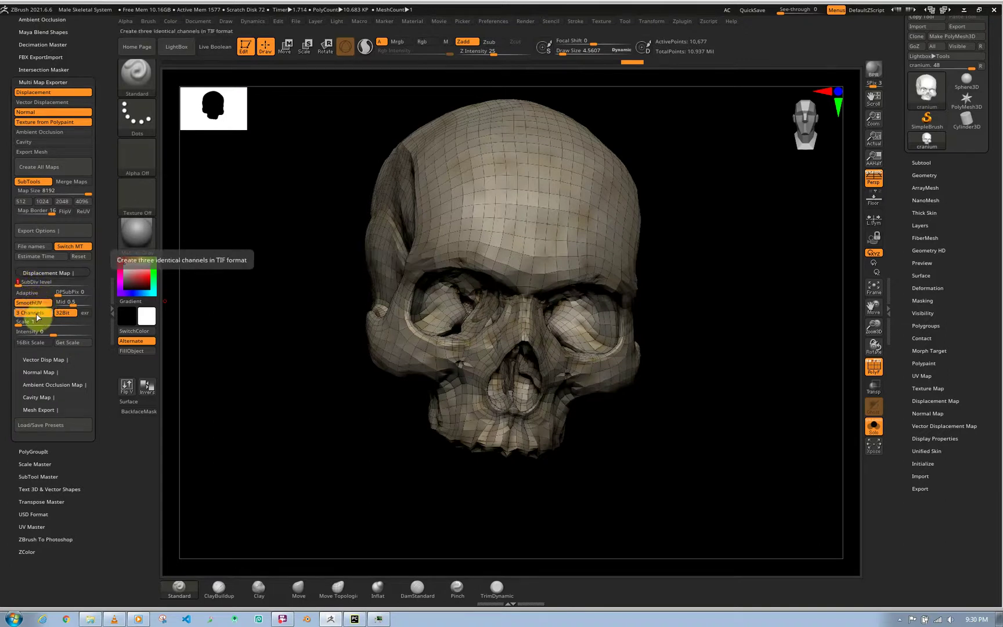
left_click(73, 302)
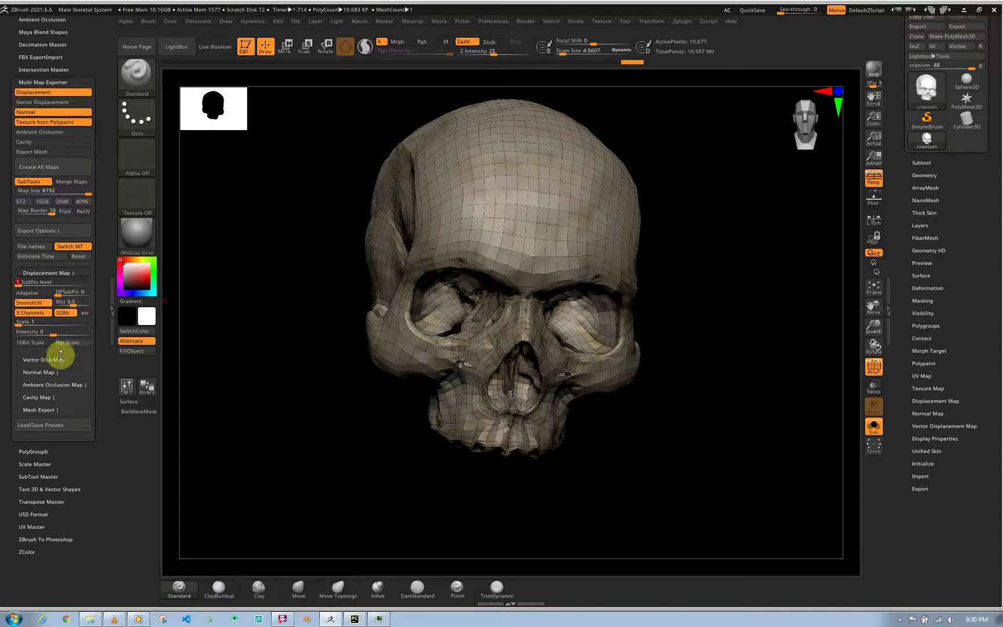
left_click(68, 303)
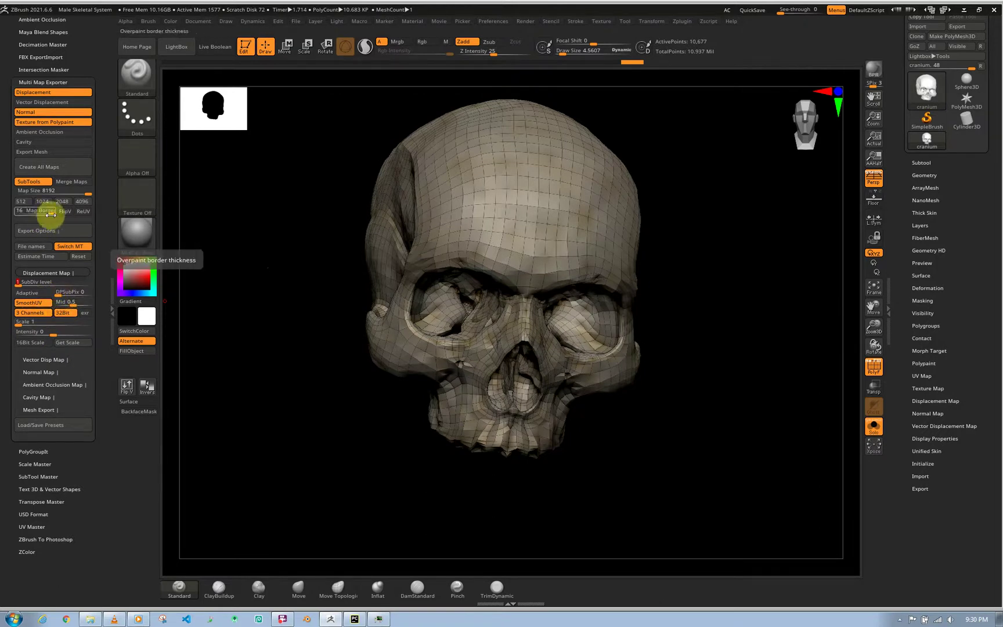
left_click(64, 372)
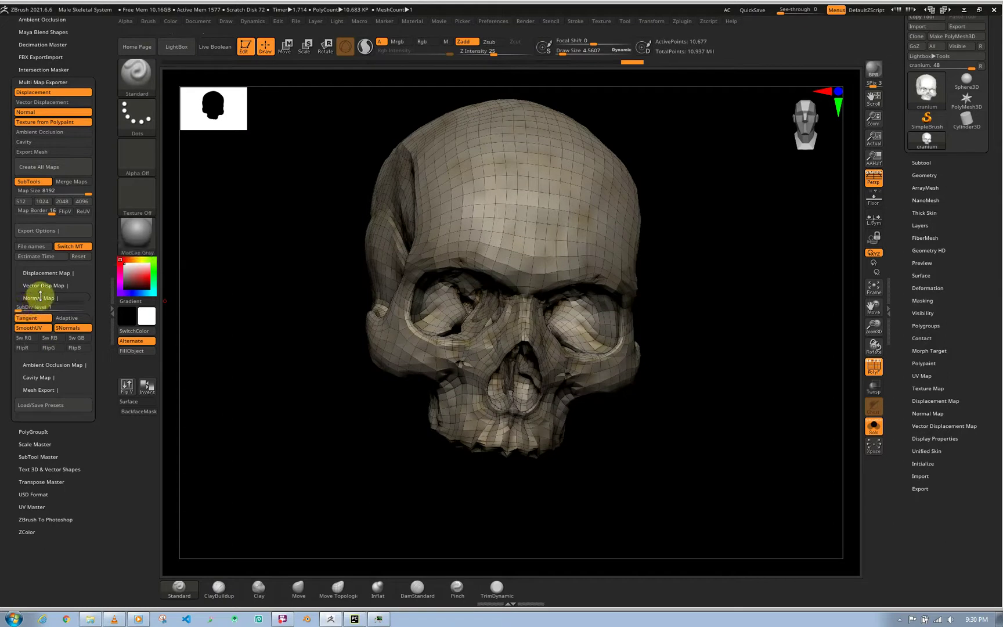
left_click(39, 296)
left_click_drag(101, 282, 105, 329)
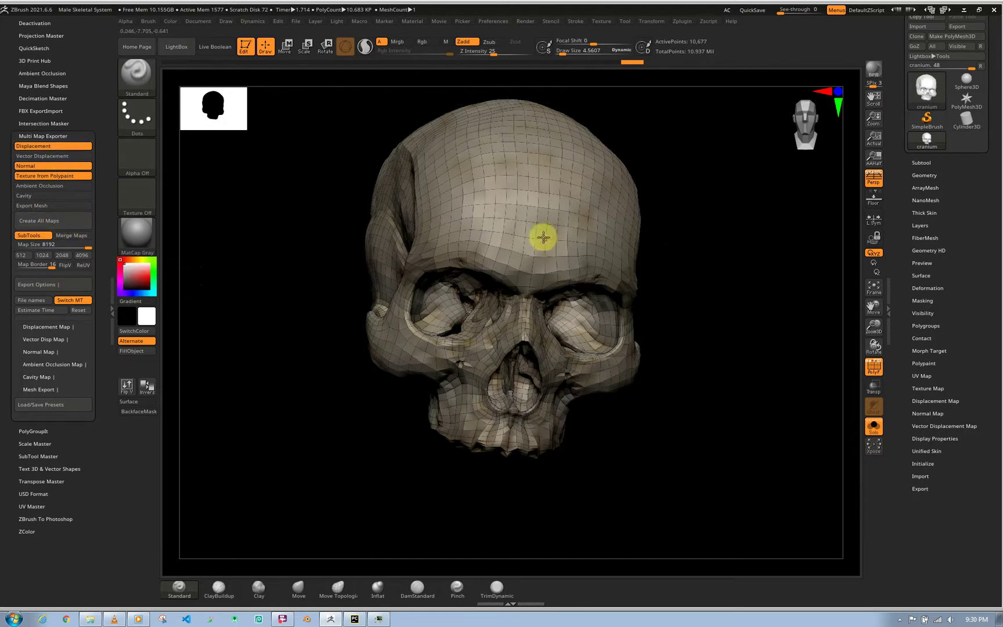
left_click_drag(710, 257, 710, 124, "shift")
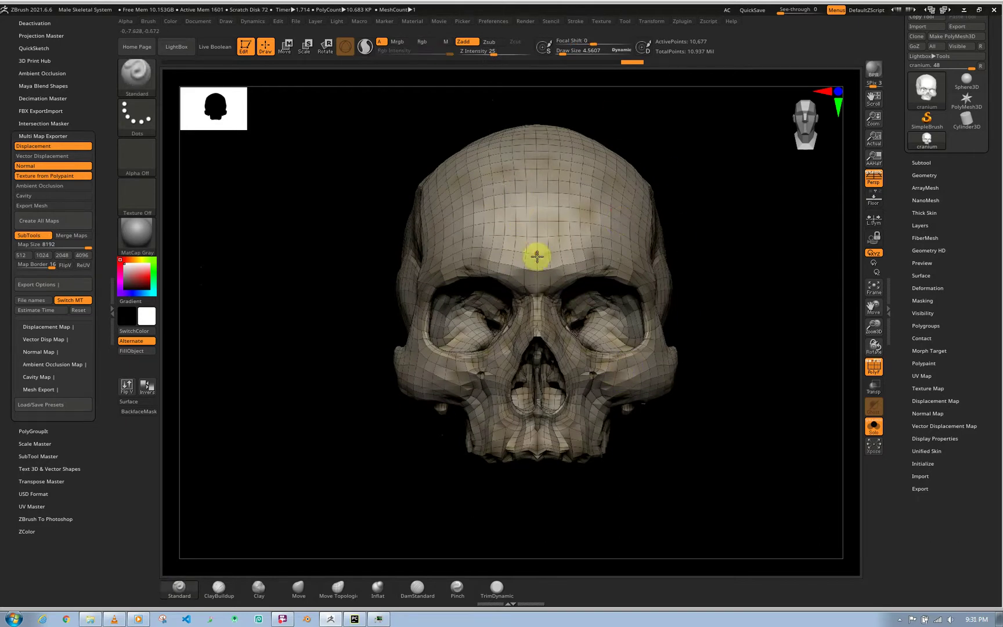
right_click_drag(542, 273, 542, 273)
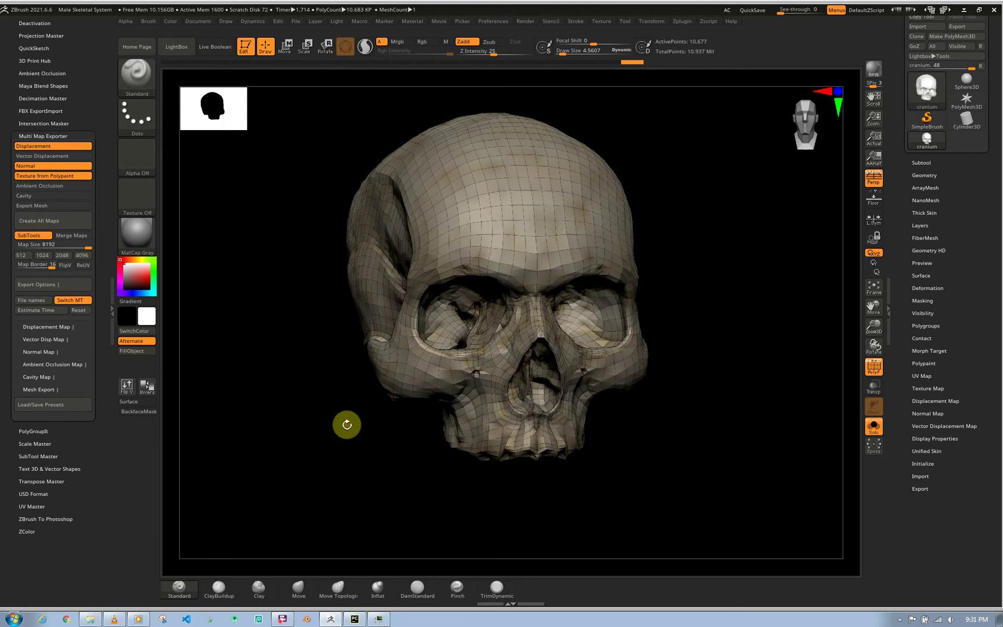
left_click(282, 618)
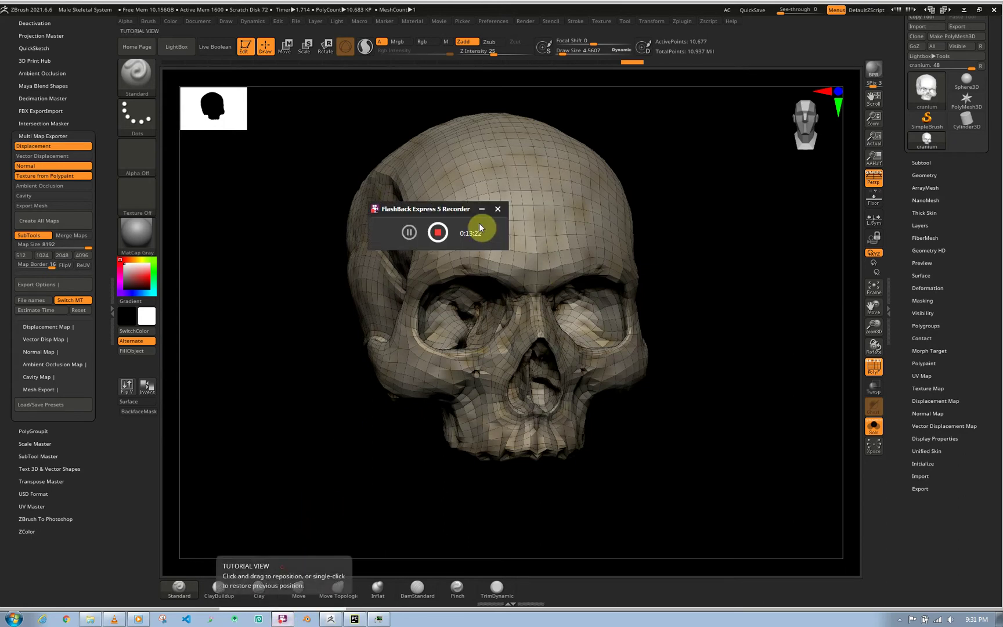